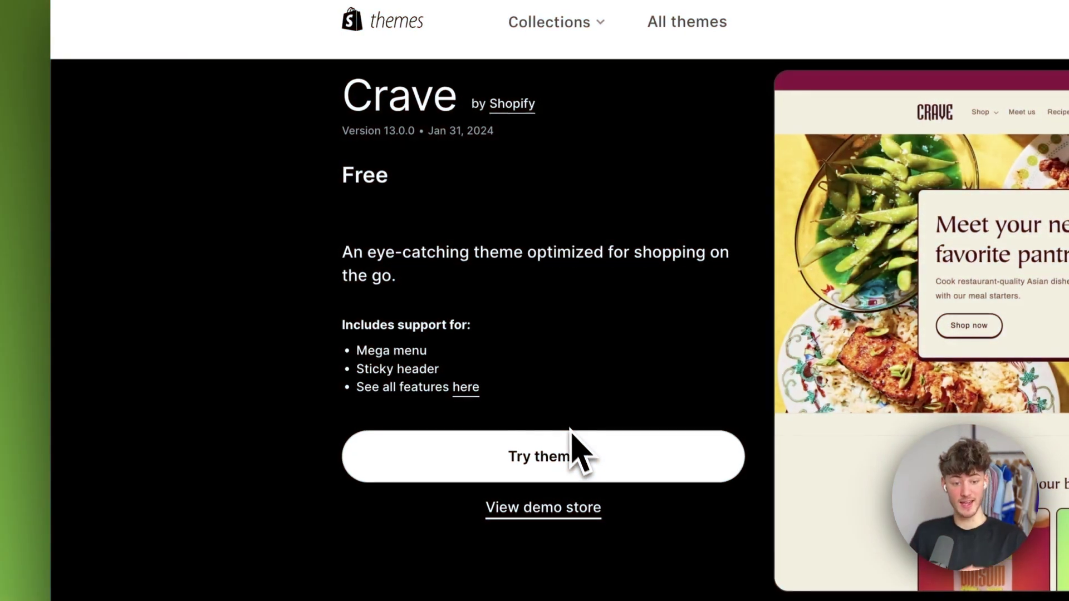
# - Scroll through the Crave theme's feature page in the Shopify Theme Store
pyautogui.scroll(-2, 575, 454)
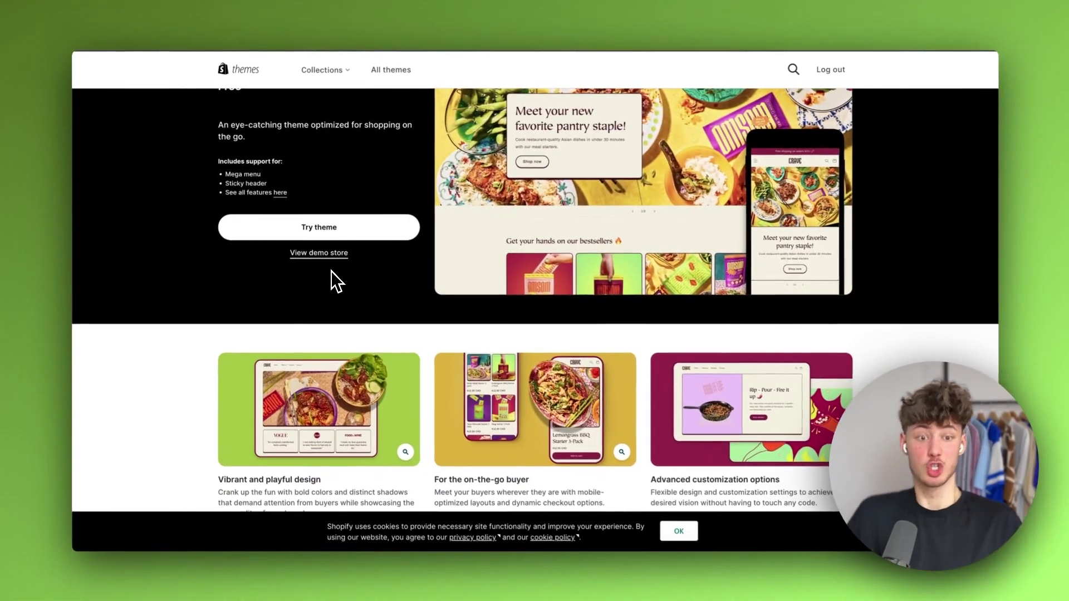
pyautogui.scroll(-3, 331, 272)
pyautogui.scroll(-1, 331, 270)
pyautogui.scroll(-1, 611, 295)
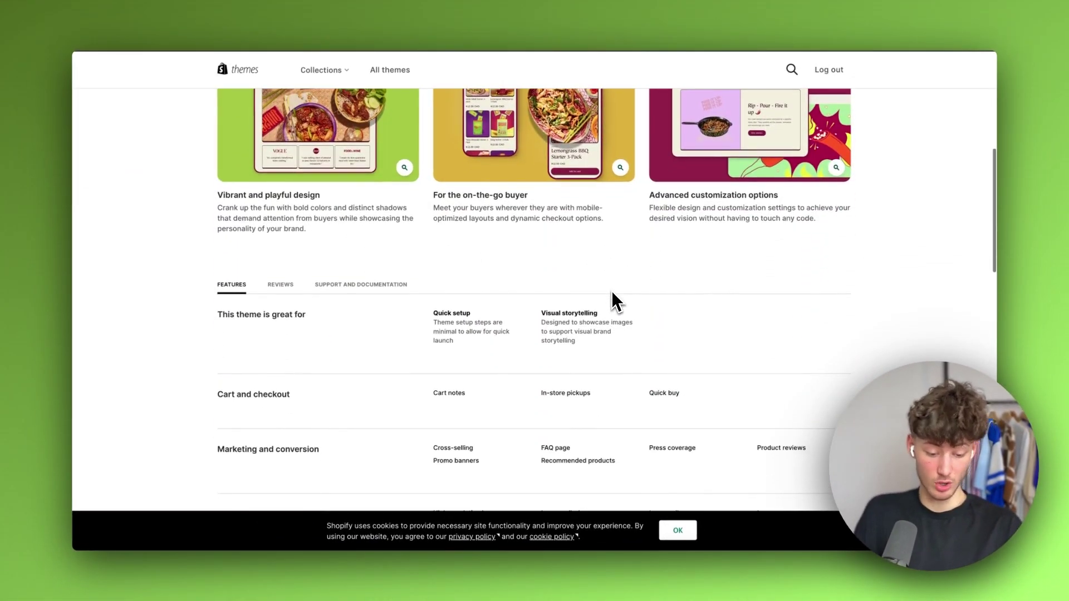
pyautogui.scroll(2, 611, 292)
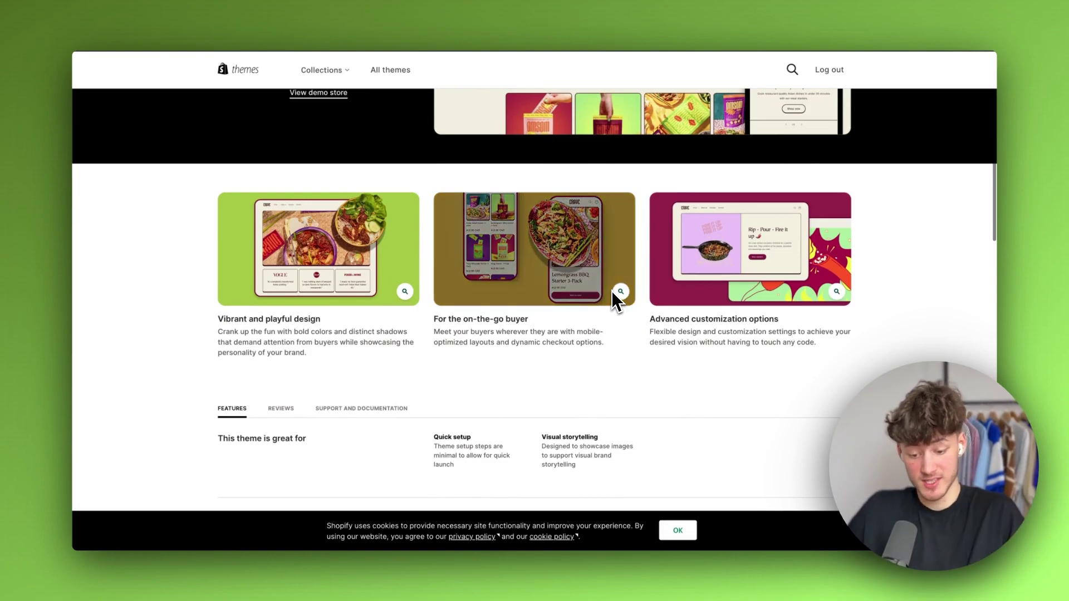
pyautogui.scroll(4, 612, 291)
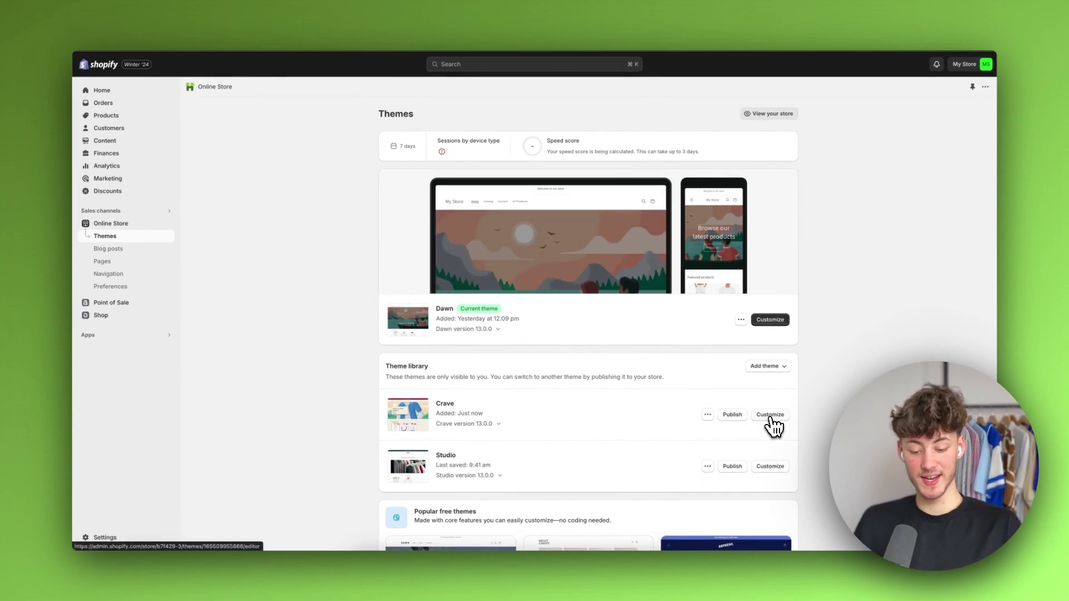
# - Open the Crave theme from the Theme library in the theme editor
pyautogui.click(772, 416)
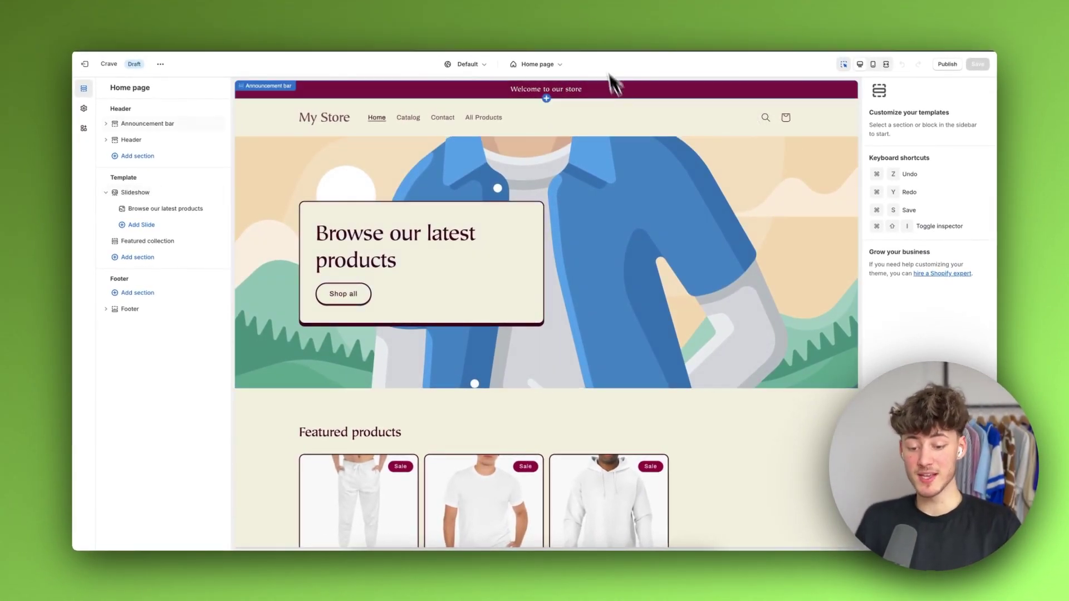
pyautogui.click(615, 91)
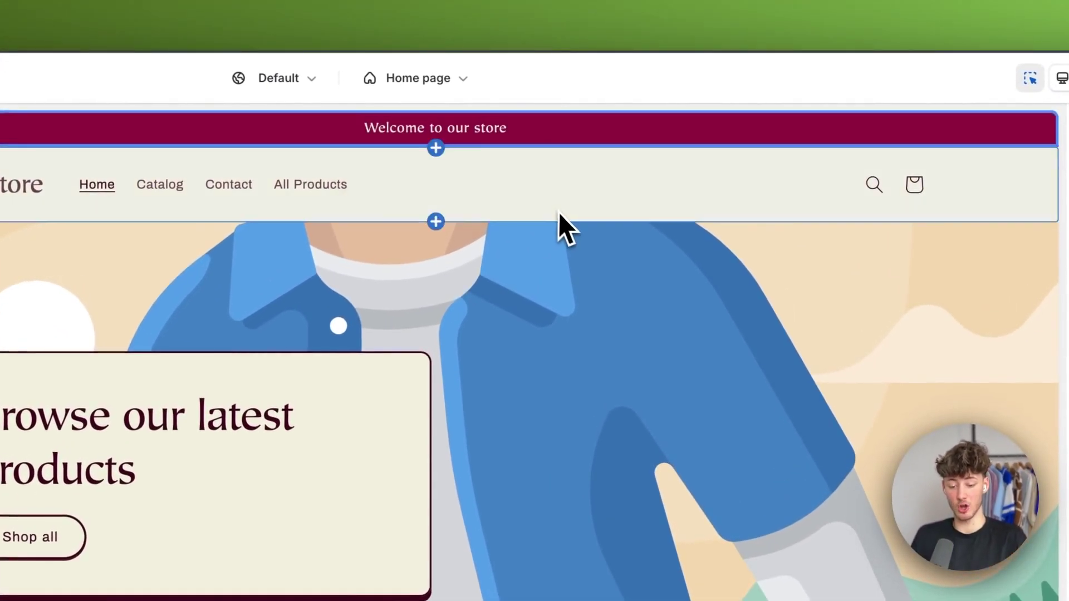
pyautogui.click(577, 358)
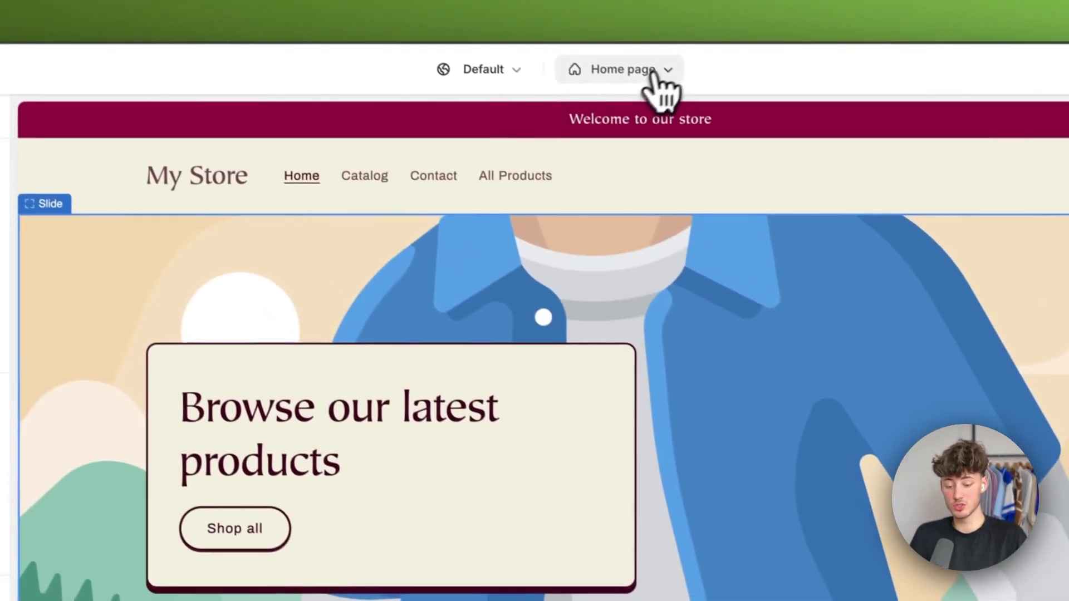
pyautogui.click(650, 81)
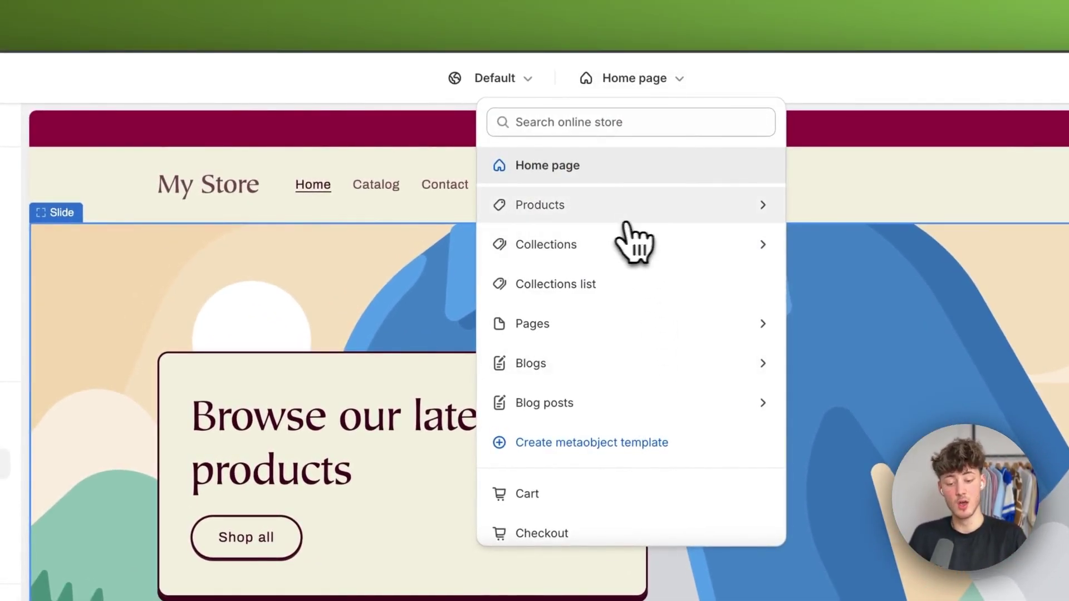
pyautogui.click(749, 208)
pyautogui.click(554, 218)
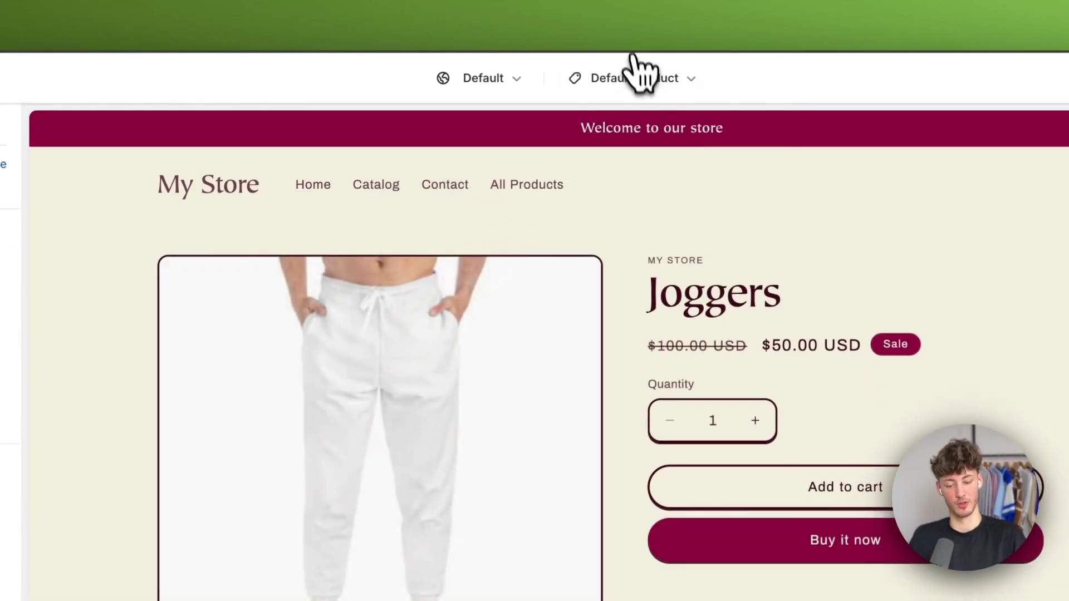
pyautogui.click(636, 77)
pyautogui.click(589, 166)
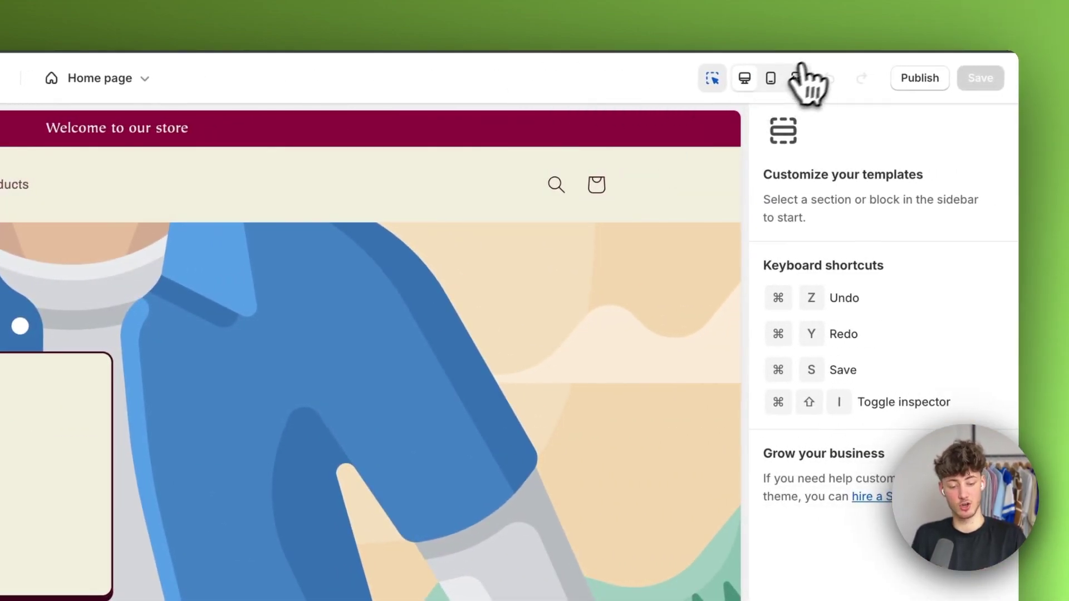
pyautogui.click(777, 78)
pyautogui.click(773, 80)
pyautogui.click(771, 81)
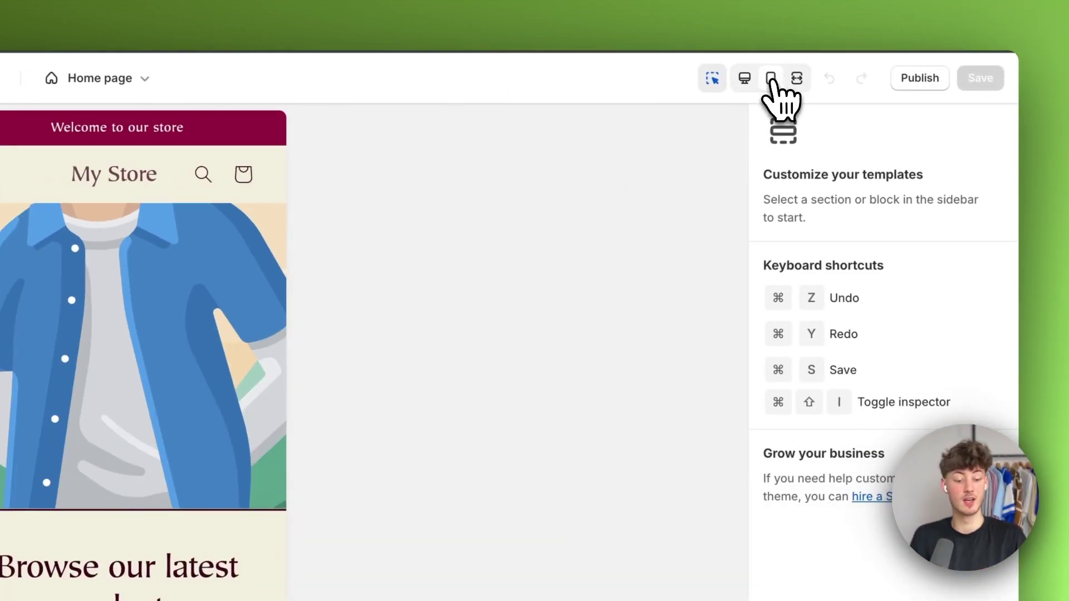
pyautogui.click(797, 79)
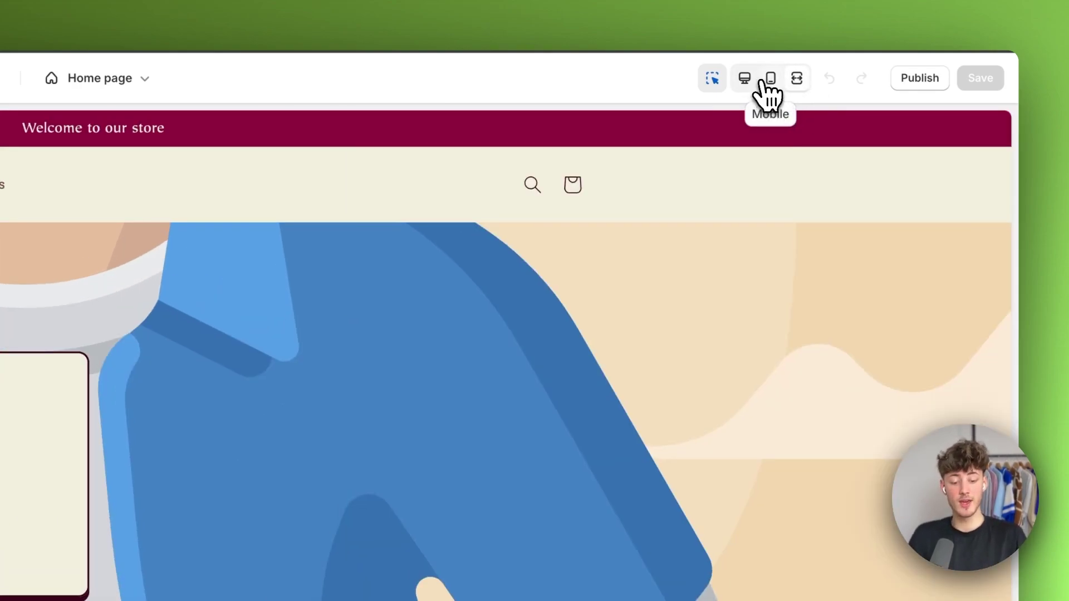
pyautogui.click(744, 79)
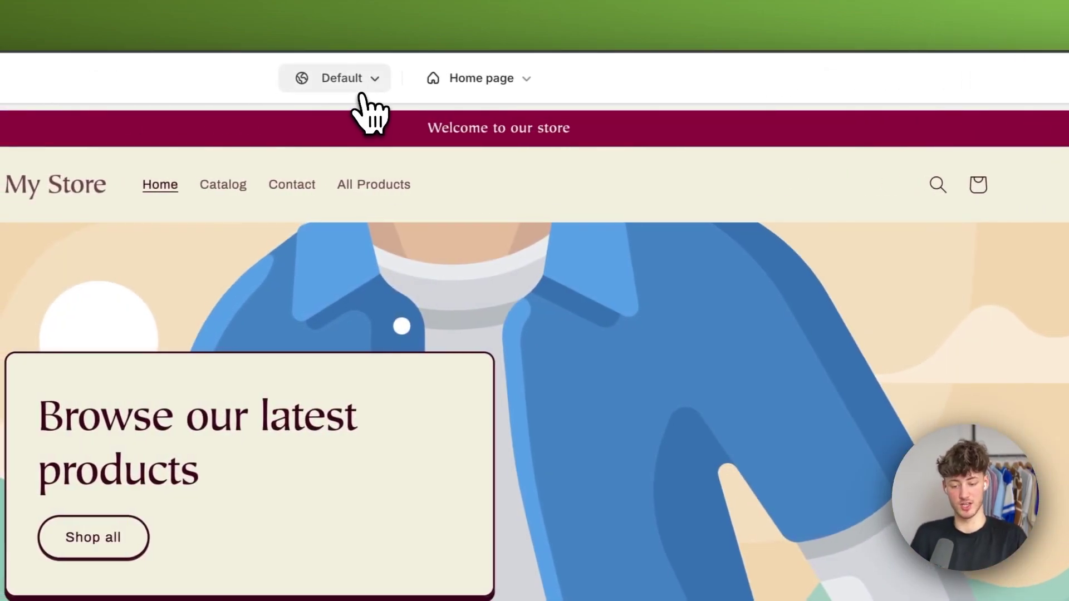
pyautogui.click(358, 86)
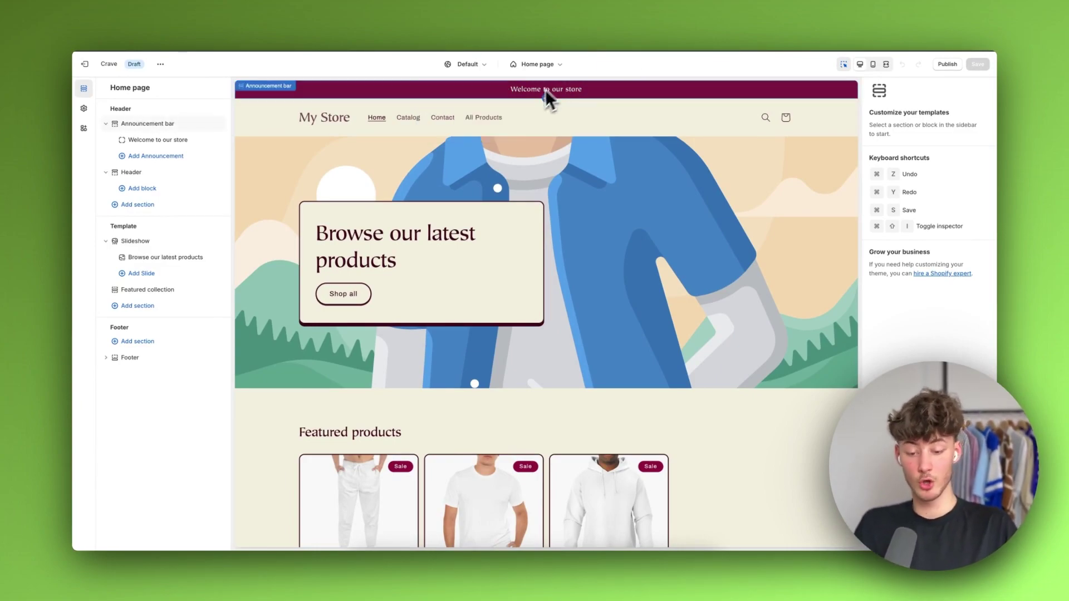
# - Replace the announcement bar text with '-20% OFF ALL PURCHASES'
pyautogui.click(580, 92)
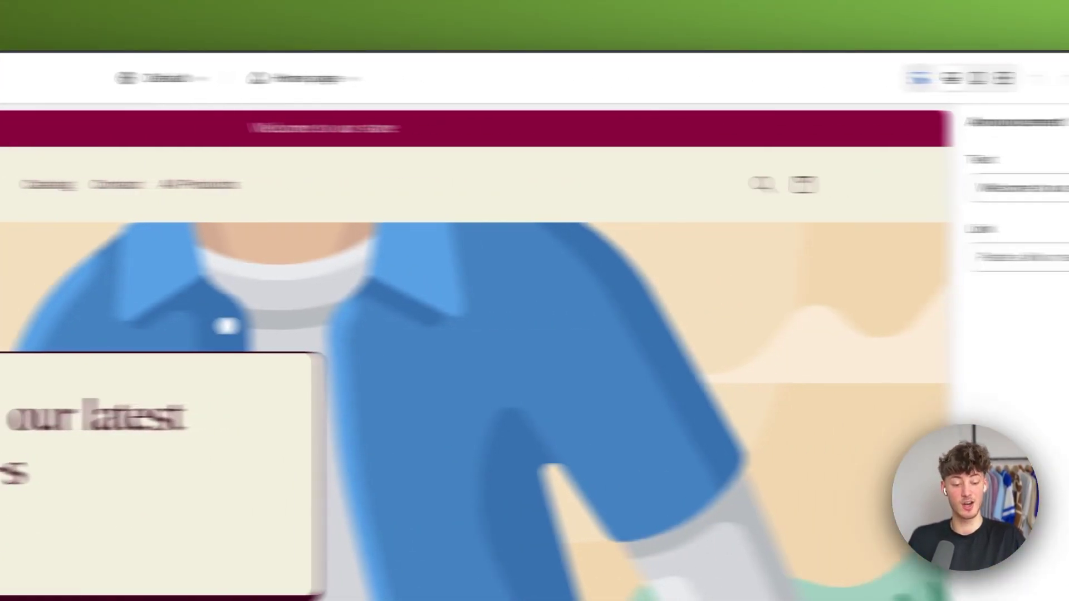
pyautogui.tripleClick(921, 185)
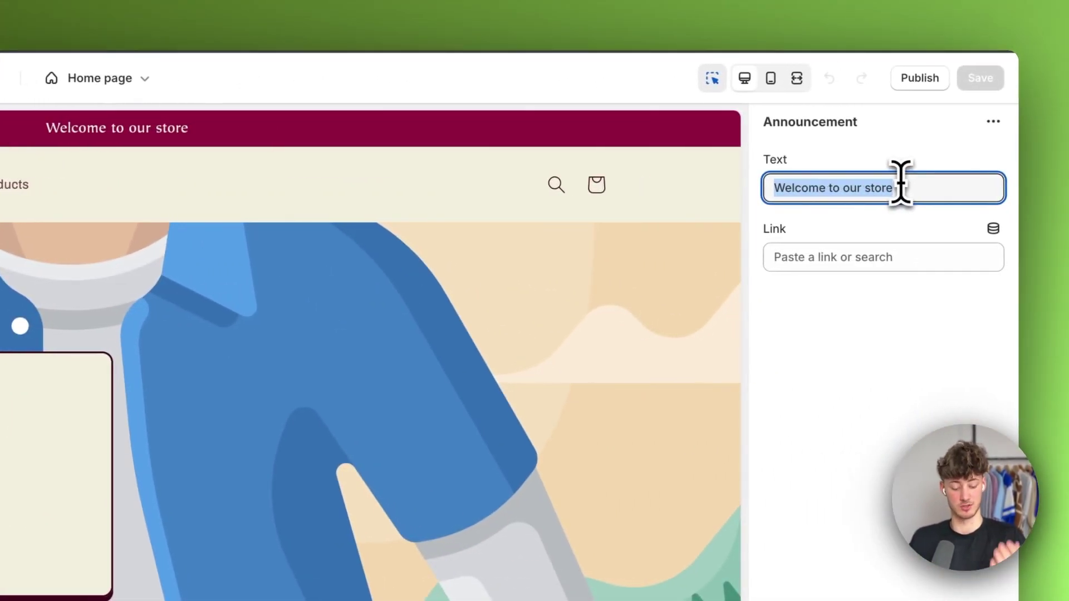
pyautogui.write('-20% OFF ALL PURCHASES')
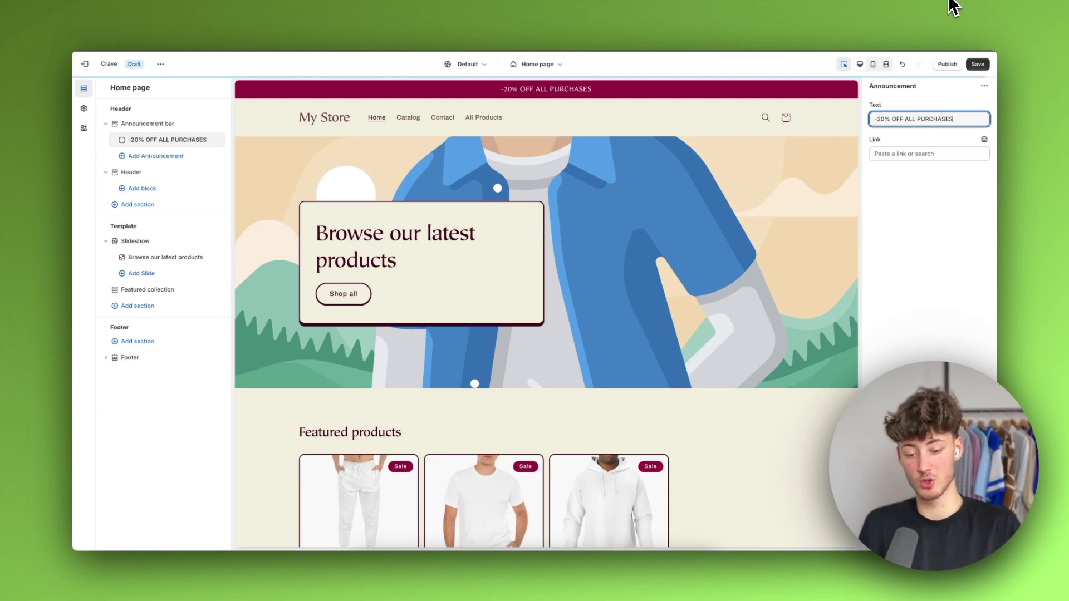
pyautogui.click(920, 222)
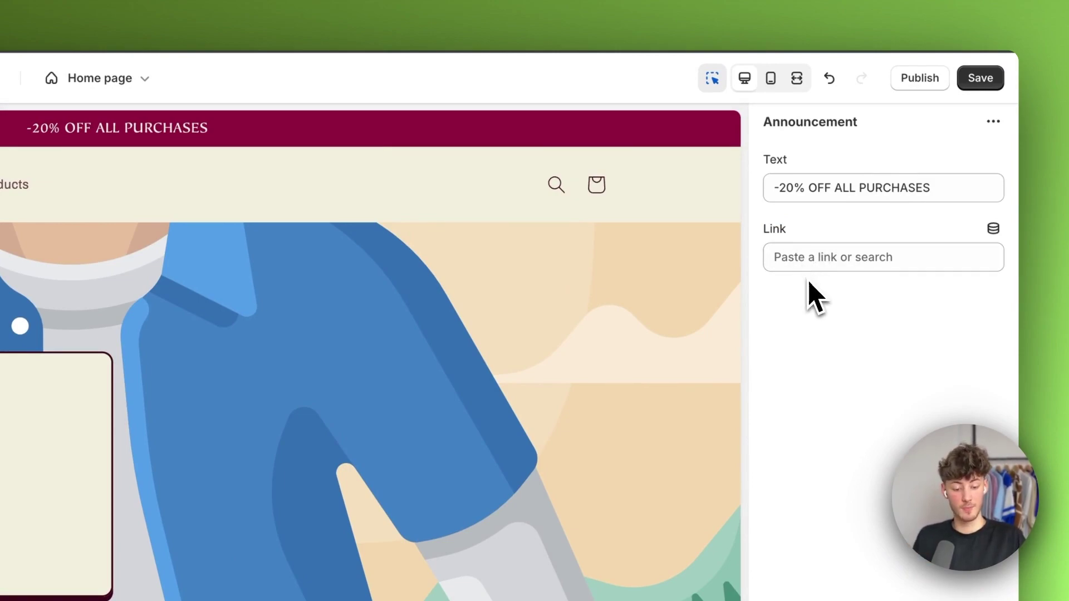
# - Link the announcement bar to All products, test the link, then return to the Home page template
pyautogui.click(882, 334)
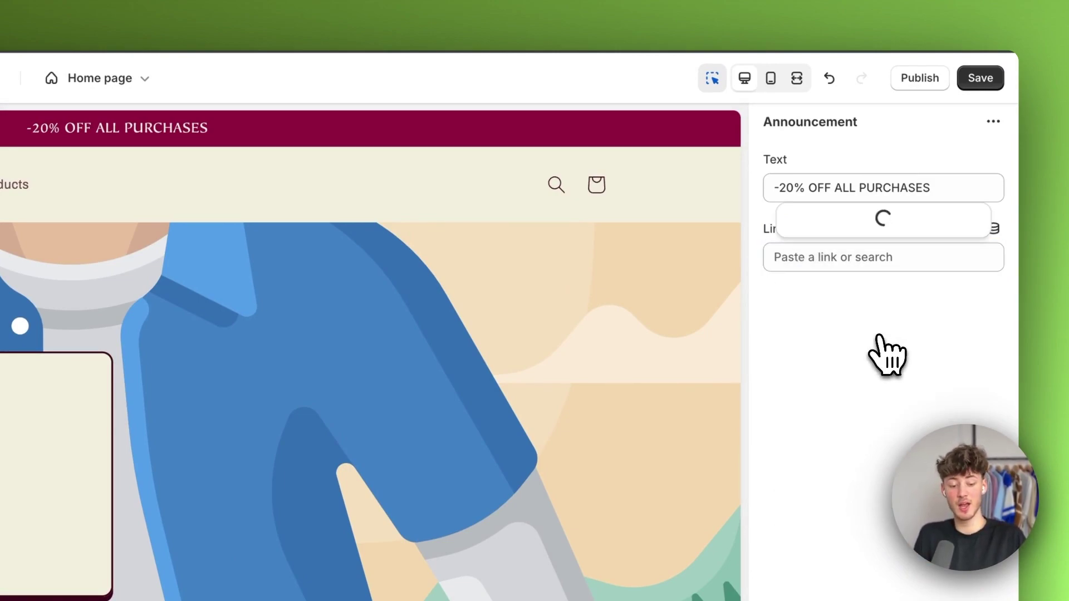
pyautogui.click(855, 334)
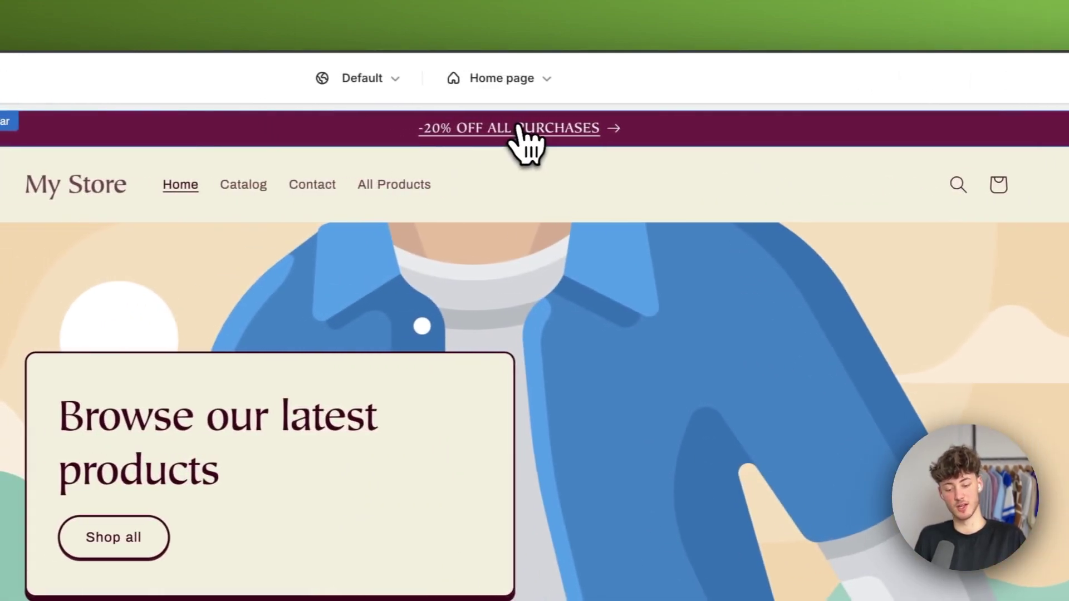
pyautogui.click(530, 129)
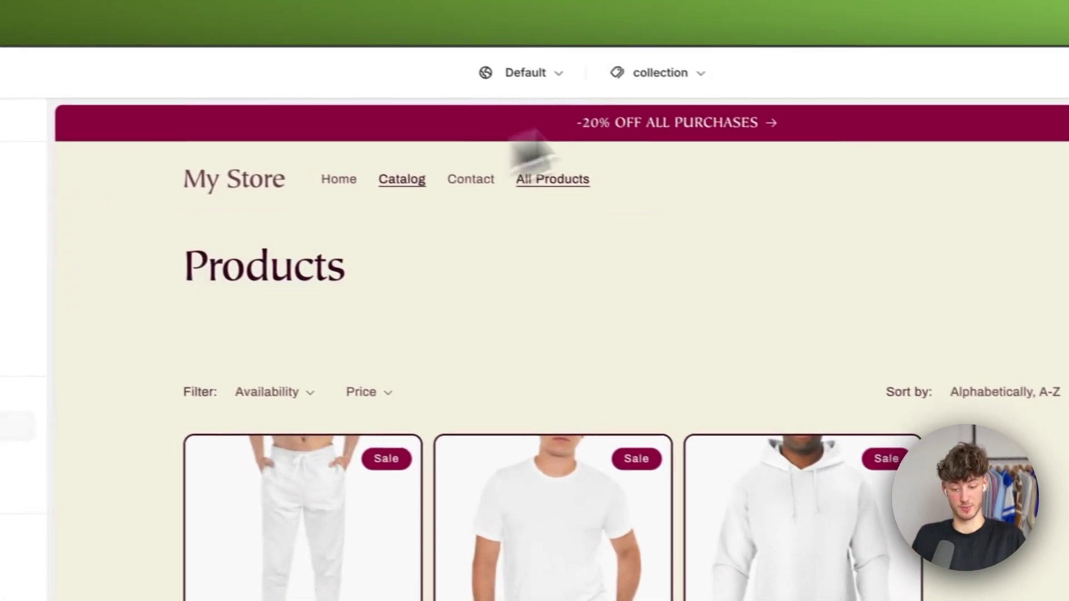
pyautogui.click(657, 72)
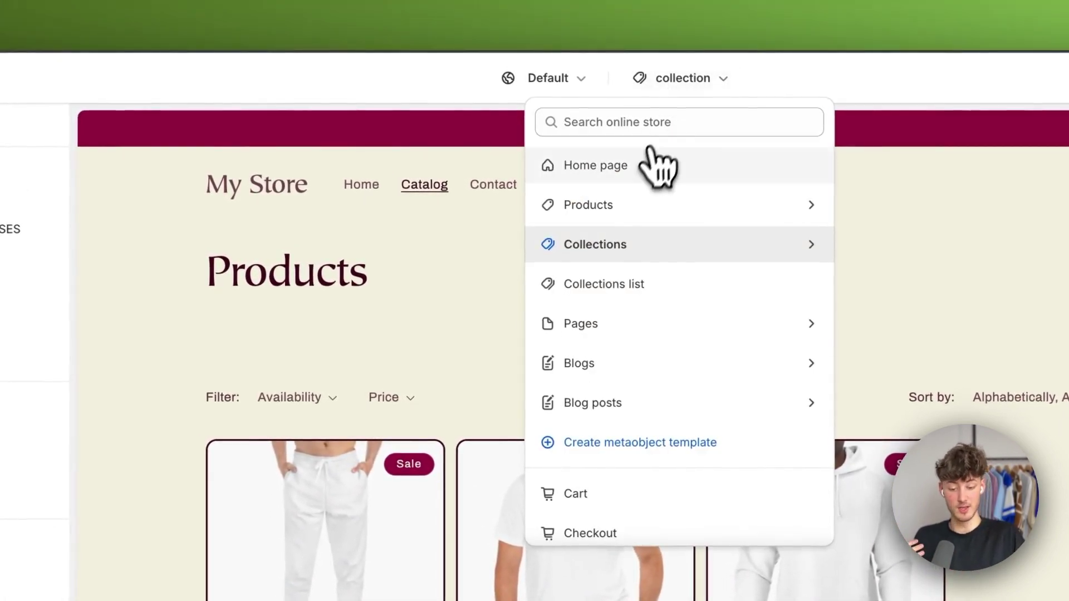
pyautogui.click(628, 161)
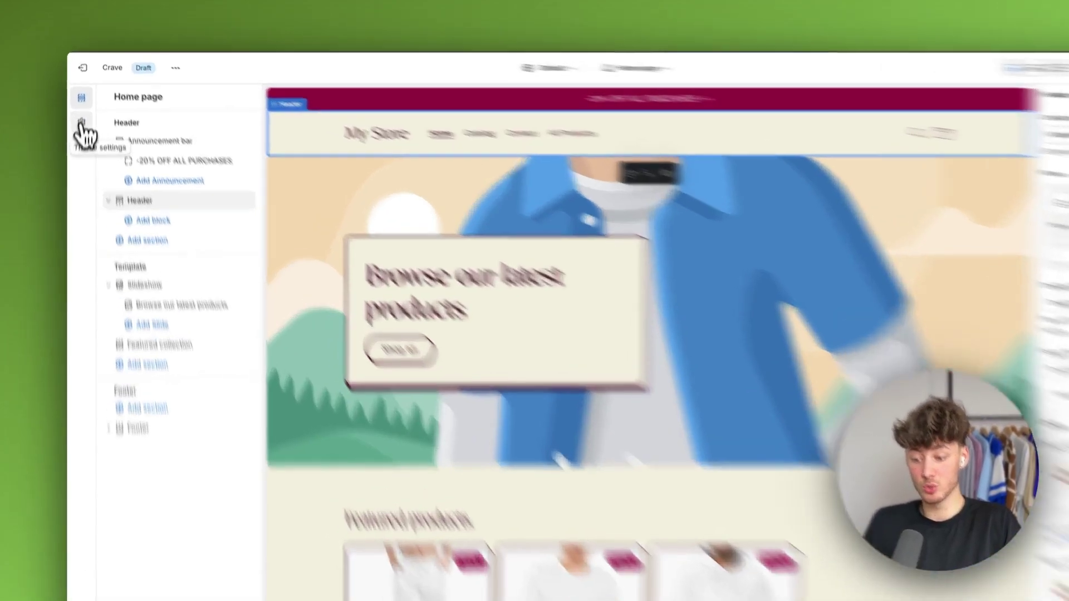
# - Open Theme settings and briefly expand the colour scheme group
pyautogui.click(85, 109)
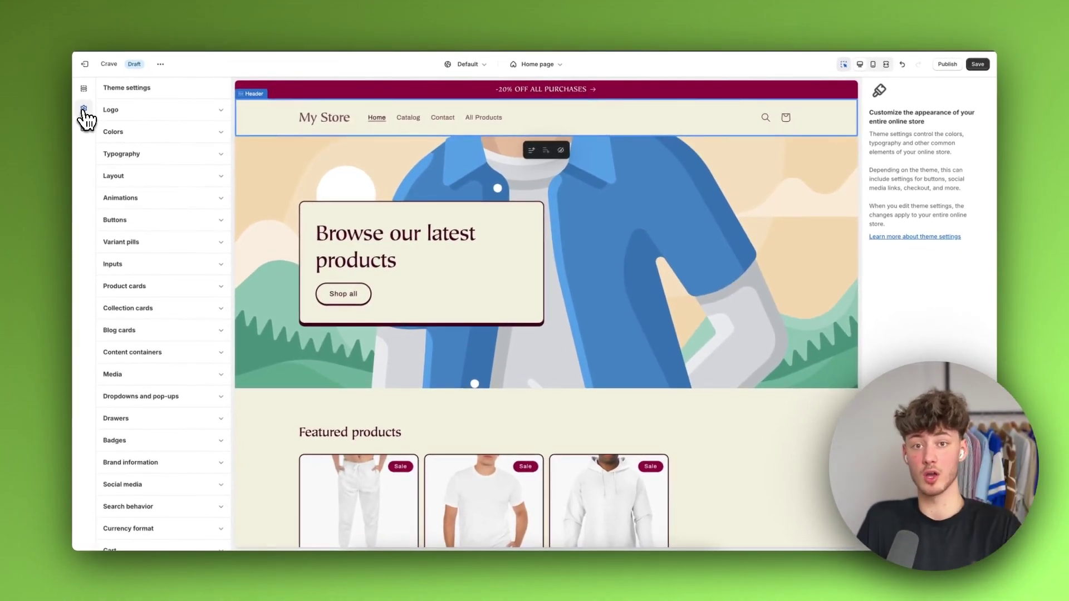
pyautogui.click(221, 131)
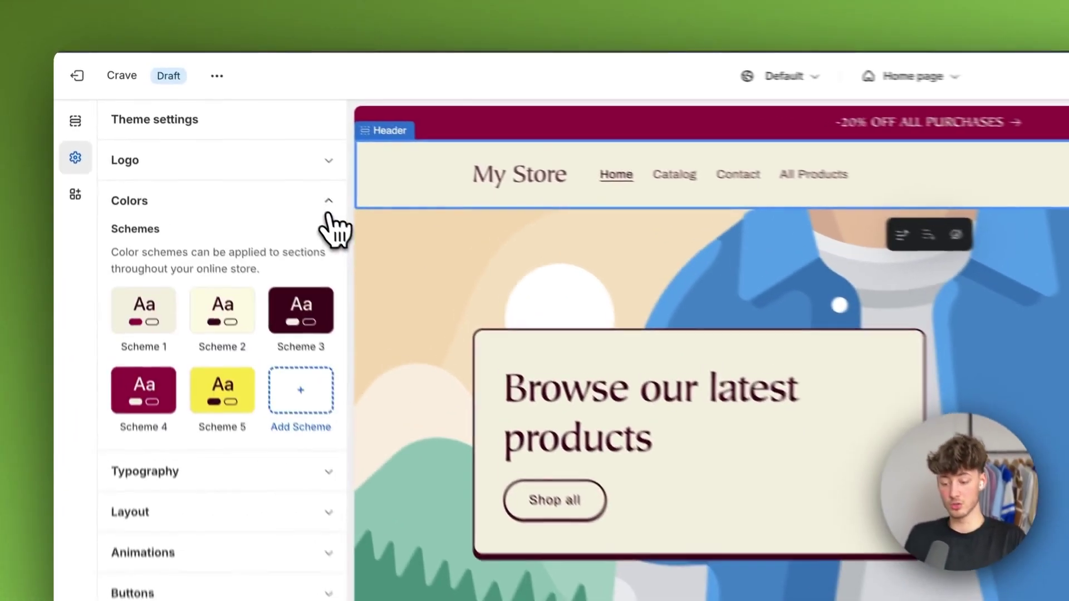
pyautogui.click(221, 131)
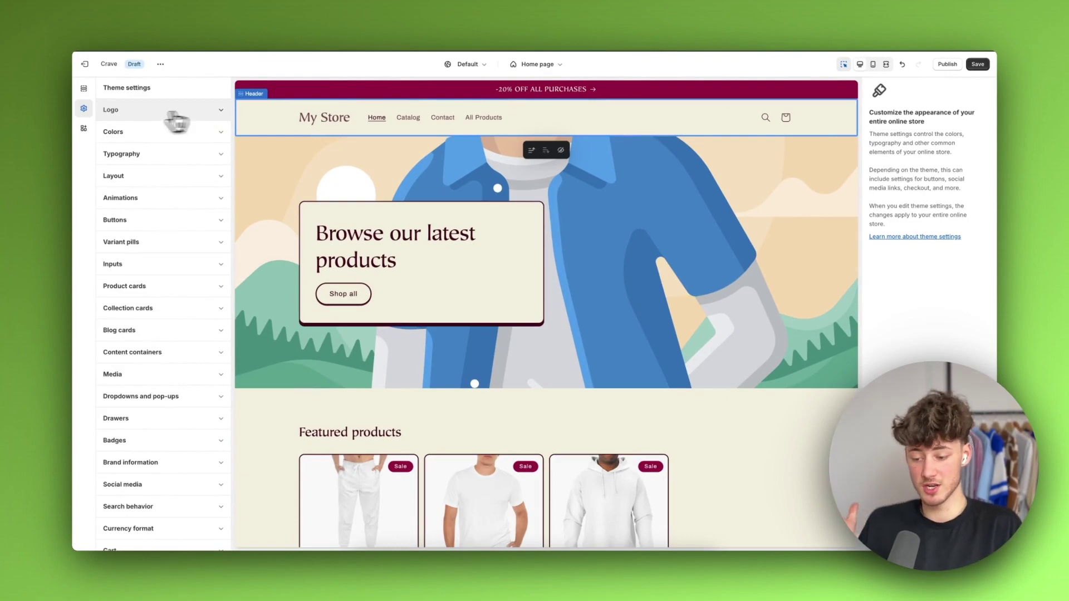
# - Set krause_logo as the store logo and widen it to 140 px on desktop
pyautogui.click(128, 112)
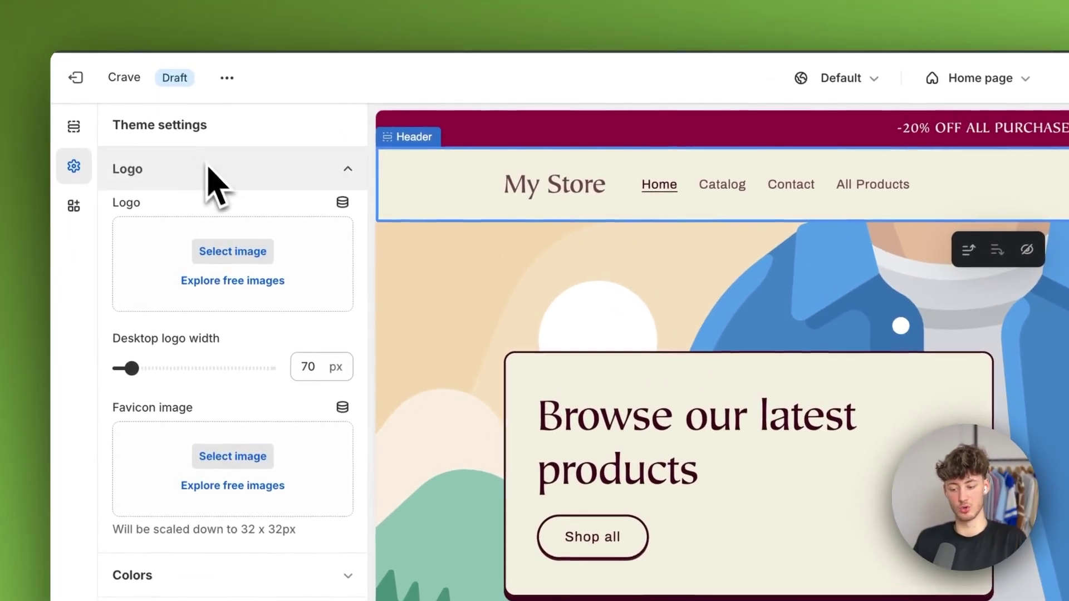
pyautogui.click(239, 251)
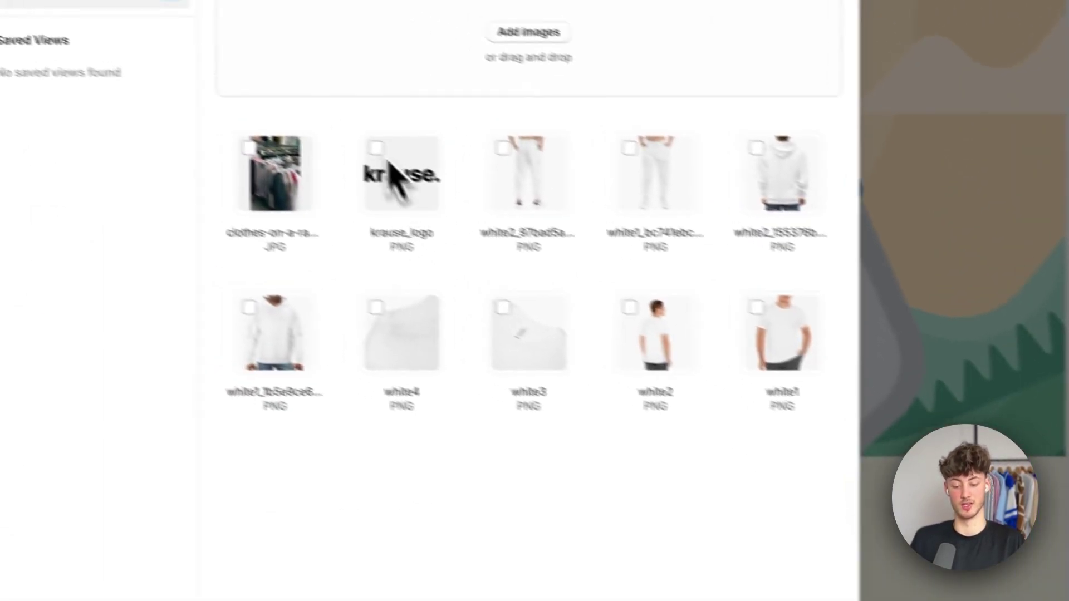
pyautogui.click(434, 184)
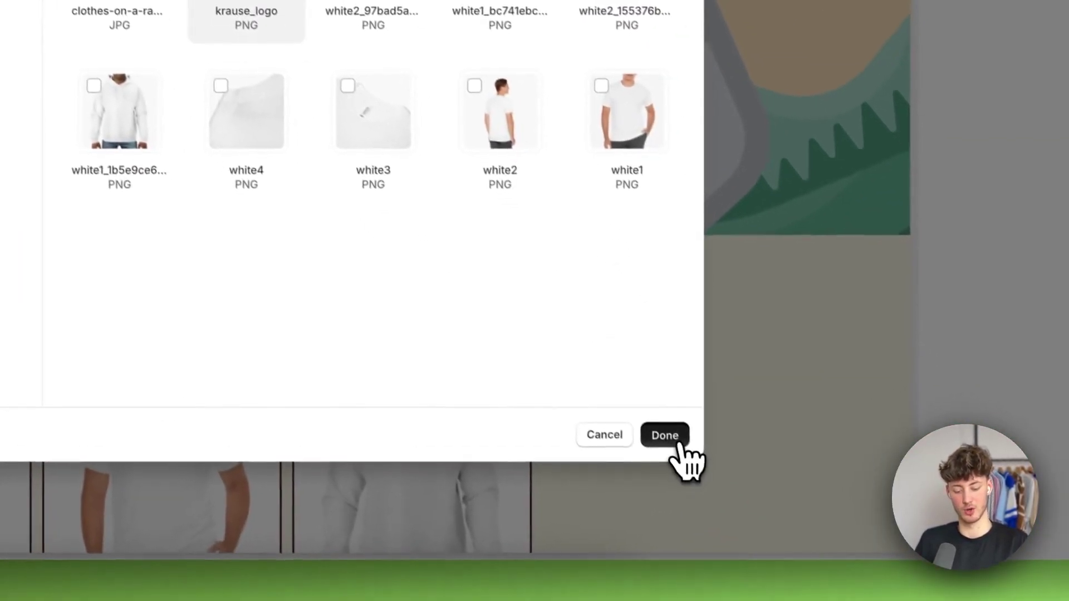
pyautogui.click(733, 513)
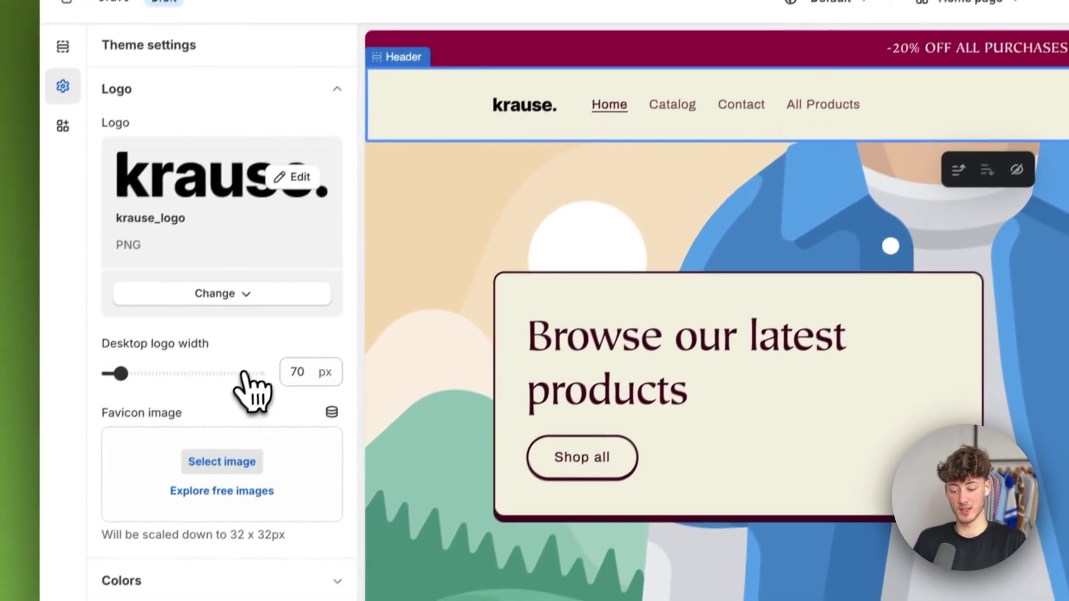
pyautogui.click(82, 453)
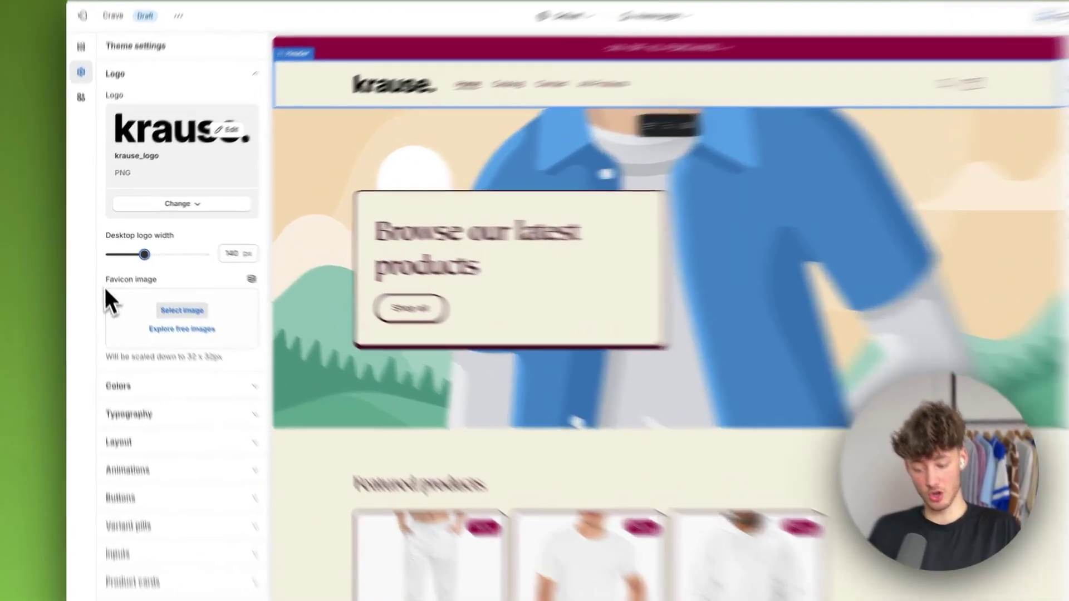
pyautogui.moveTo(103, 273); pyautogui.dragTo(197, 297)
pyautogui.click(197, 300)
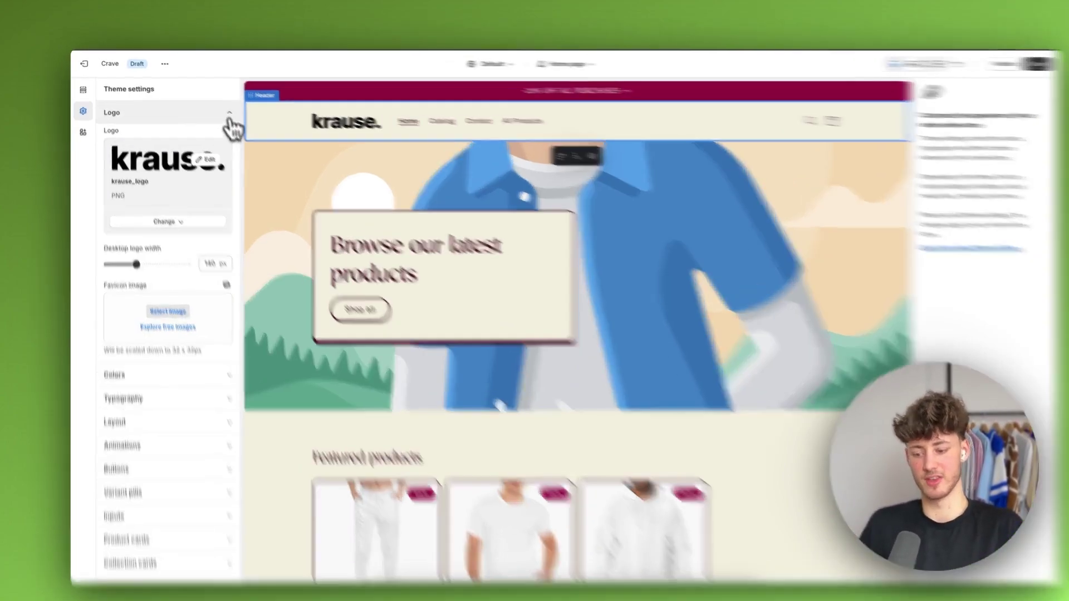
pyautogui.click(217, 111)
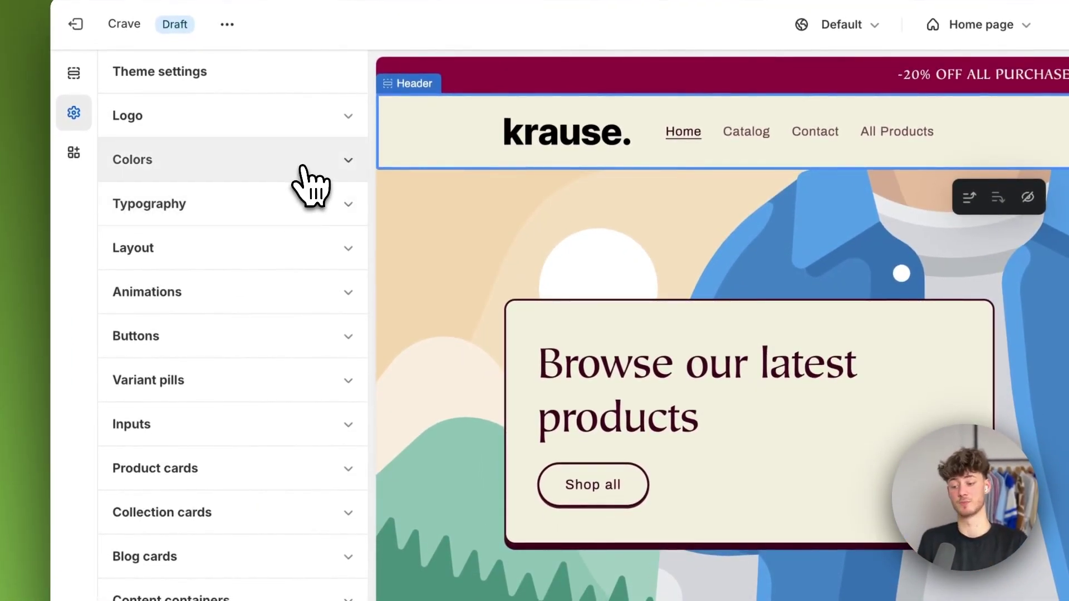
# - Expand the Colors group in Theme settings to show the colour schemes
pyautogui.click(310, 161)
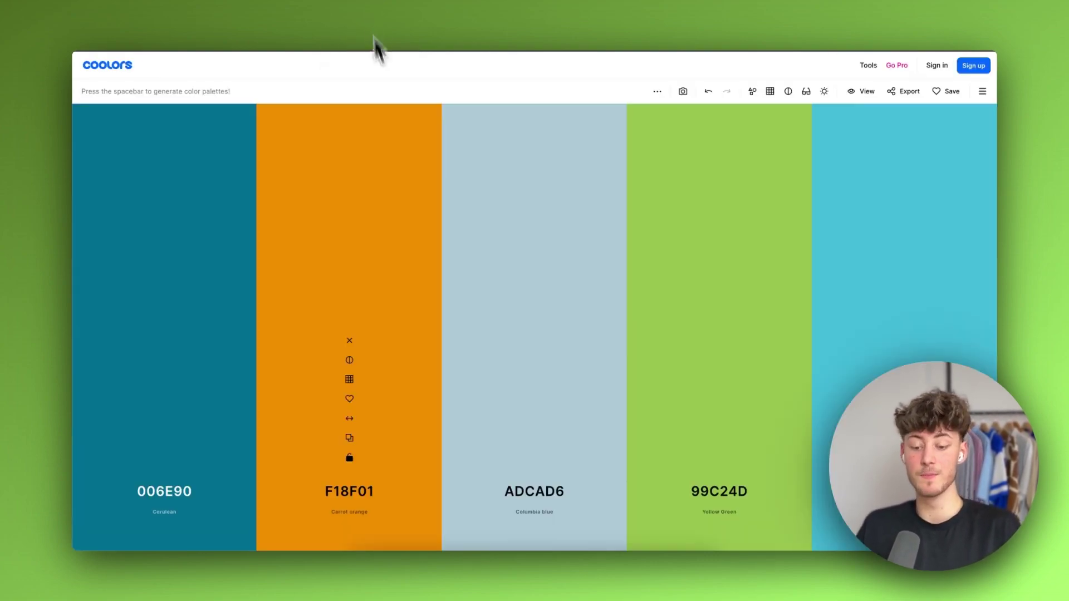
# - Cycle Coolors palettes until one with ash gray, pink, brown sugar and burgundy appears
pyautogui.press('space')
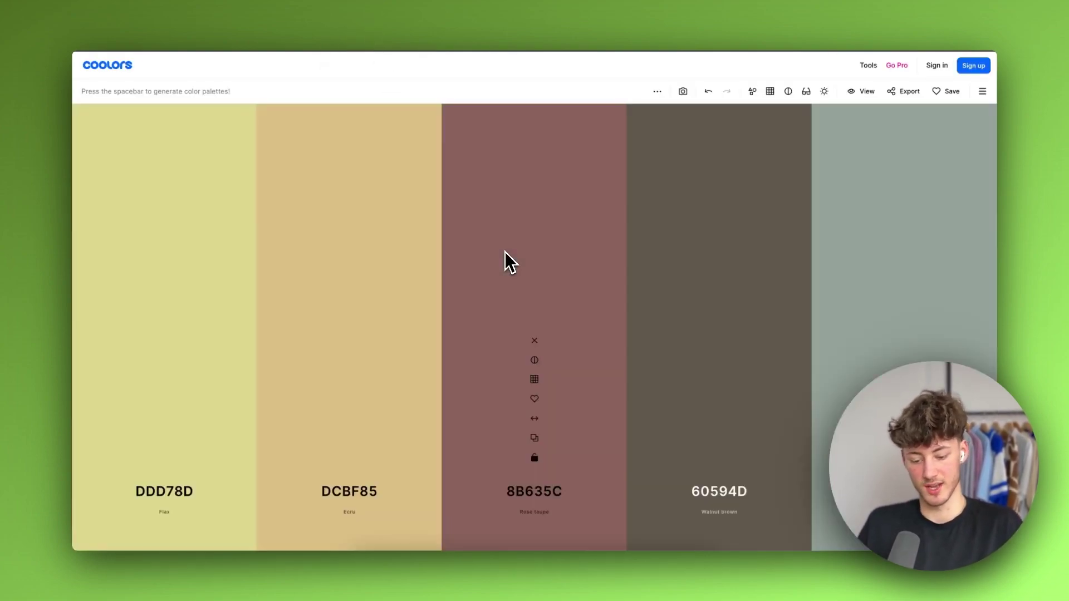
pyautogui.press('space')
pyautogui.press('space')
pyautogui.press('space')
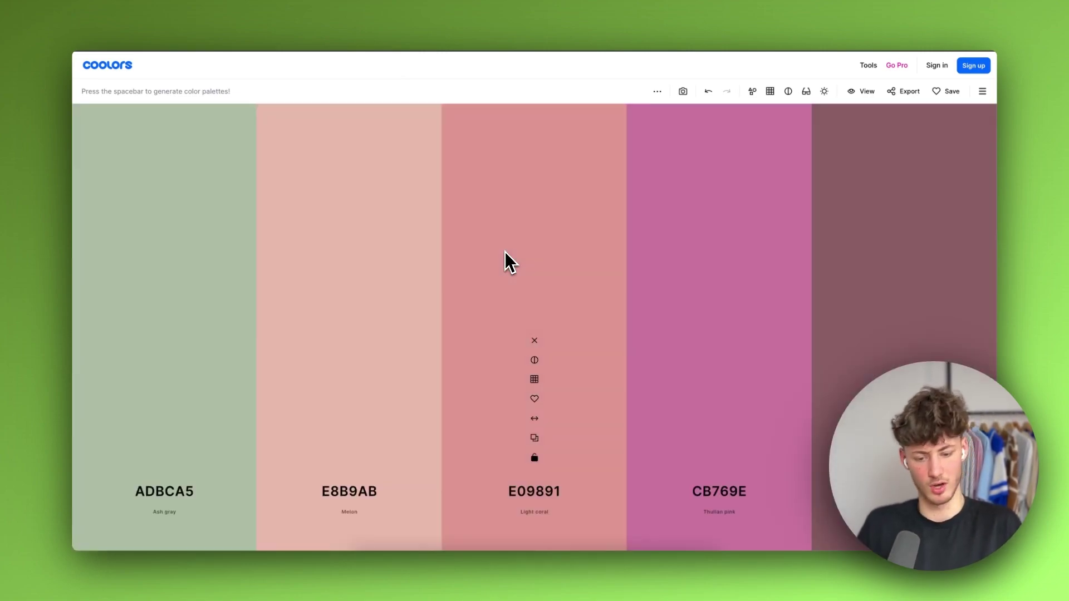
pyautogui.press('space')
pyautogui.press('space')
pyautogui.press('space')
pyautogui.press('space')
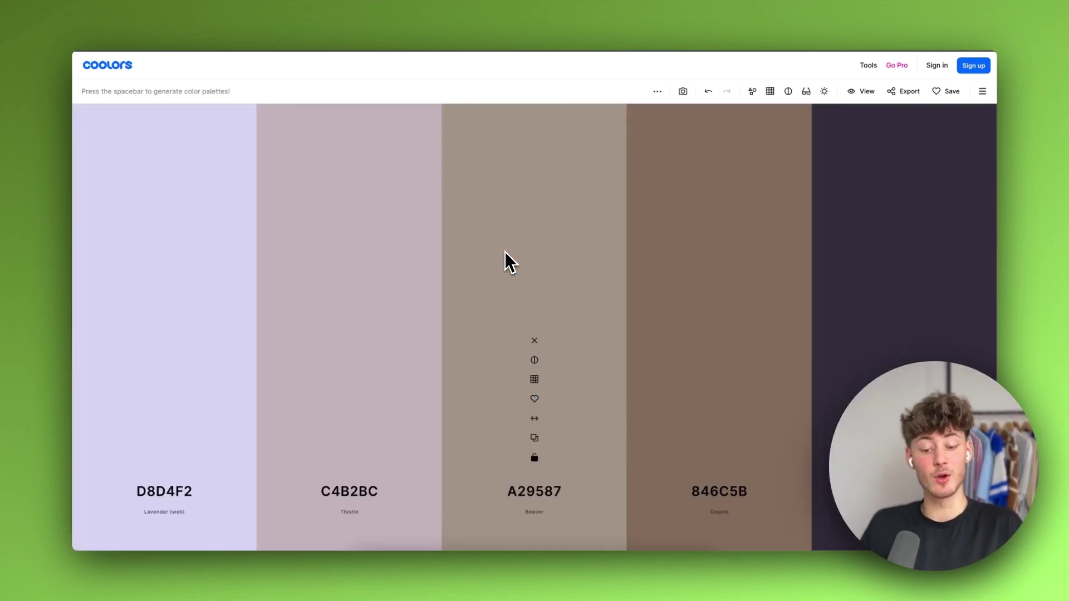
pyautogui.press('space')
pyautogui.press('space')
pyautogui.press('space')
pyautogui.press('space')
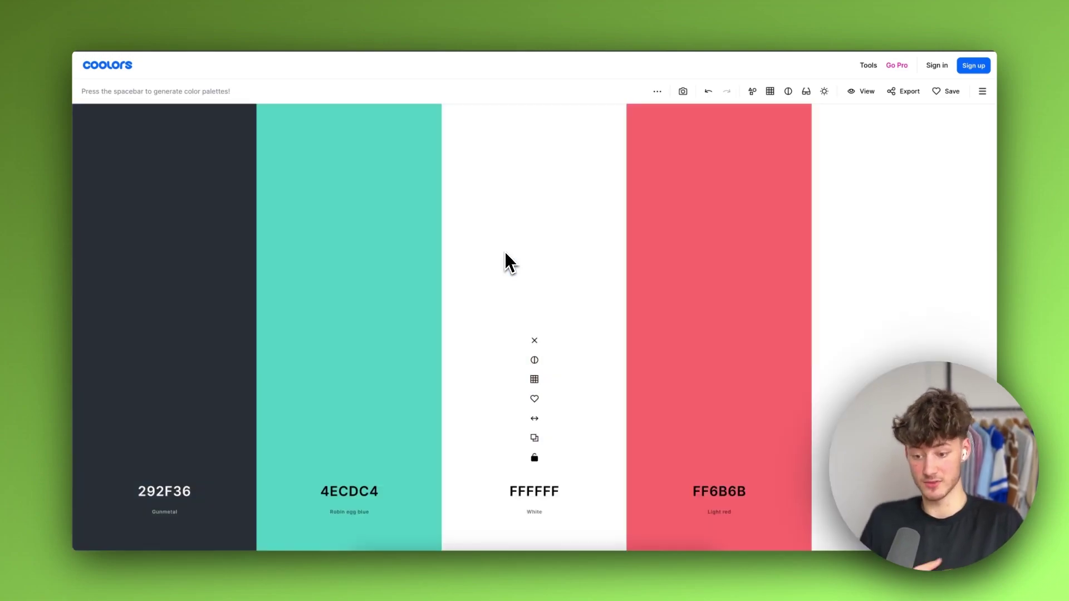
pyautogui.press('space')
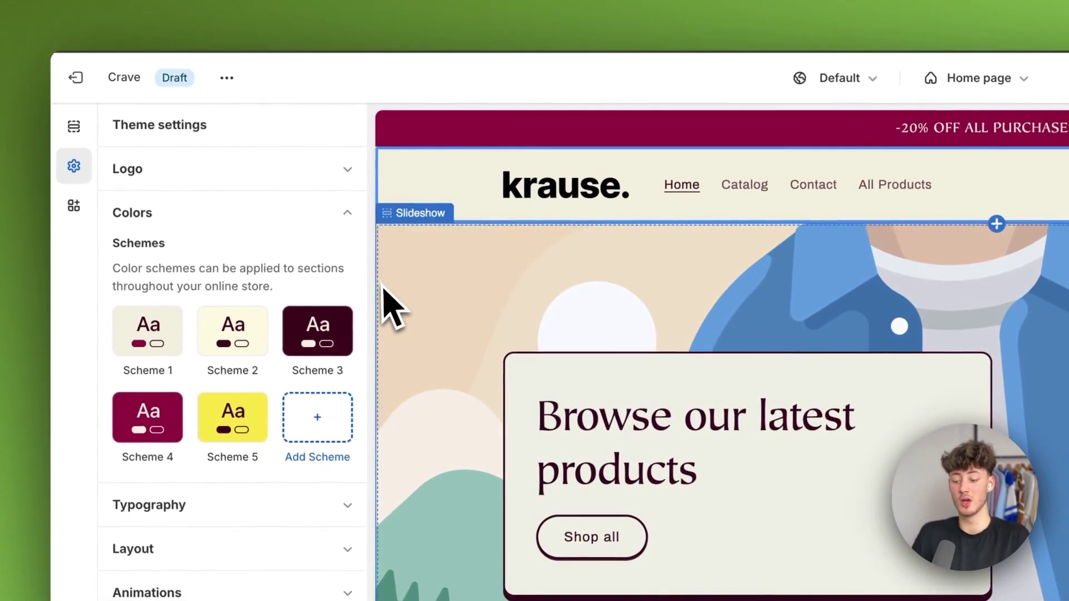
# - Collapse Colors, review the Typography heading and body fonts, then collapse it again
pyautogui.click(332, 196)
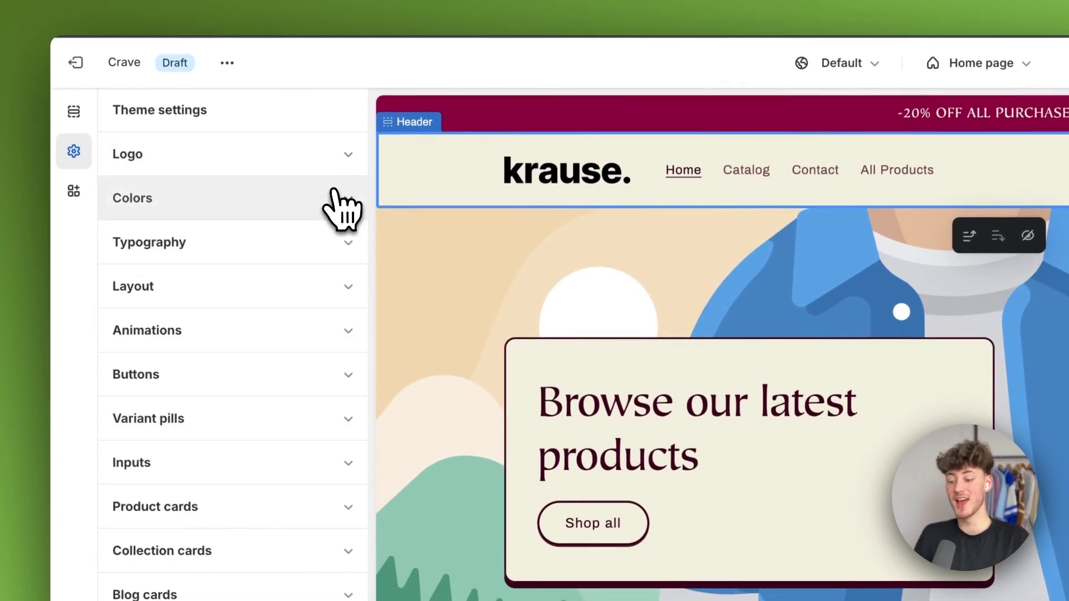
pyautogui.click(305, 243)
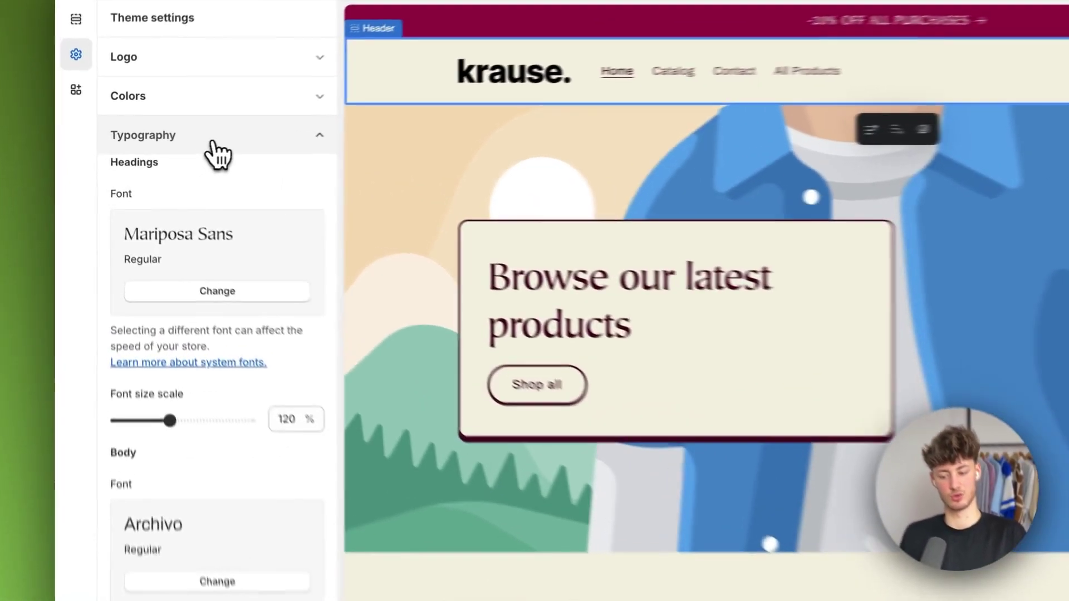
pyautogui.click(154, 155)
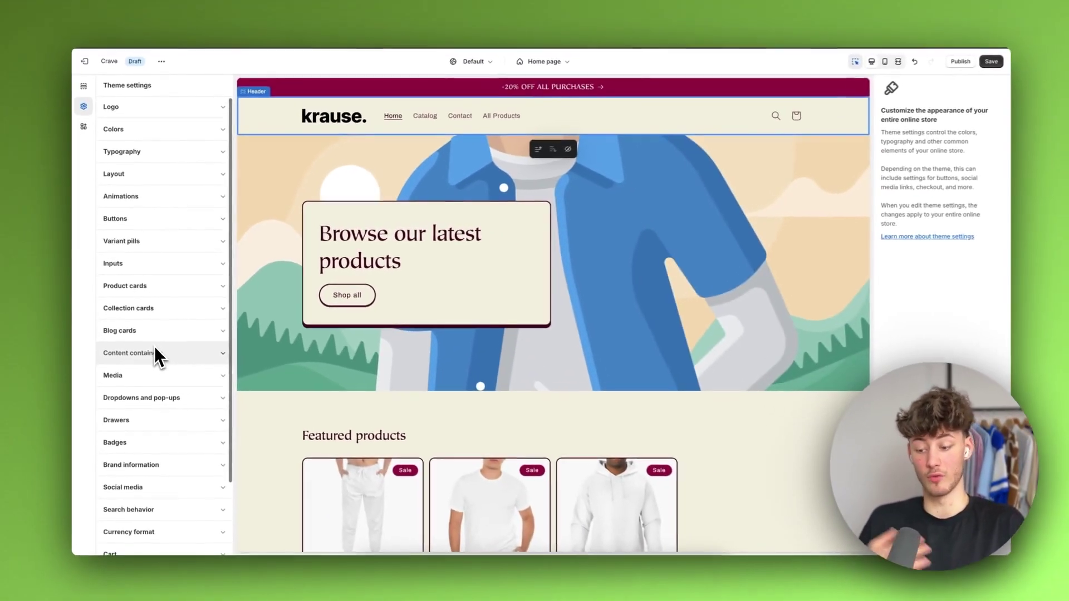
pyautogui.scroll(-3, 164, 364)
pyautogui.scroll(2, 161, 312)
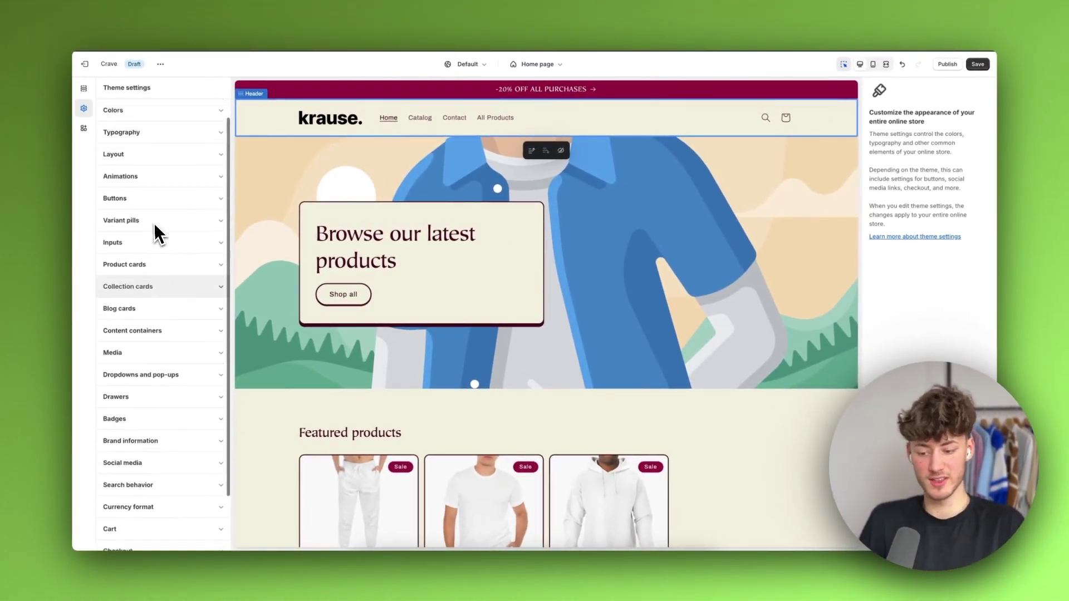
pyautogui.scroll(1, 187, 133)
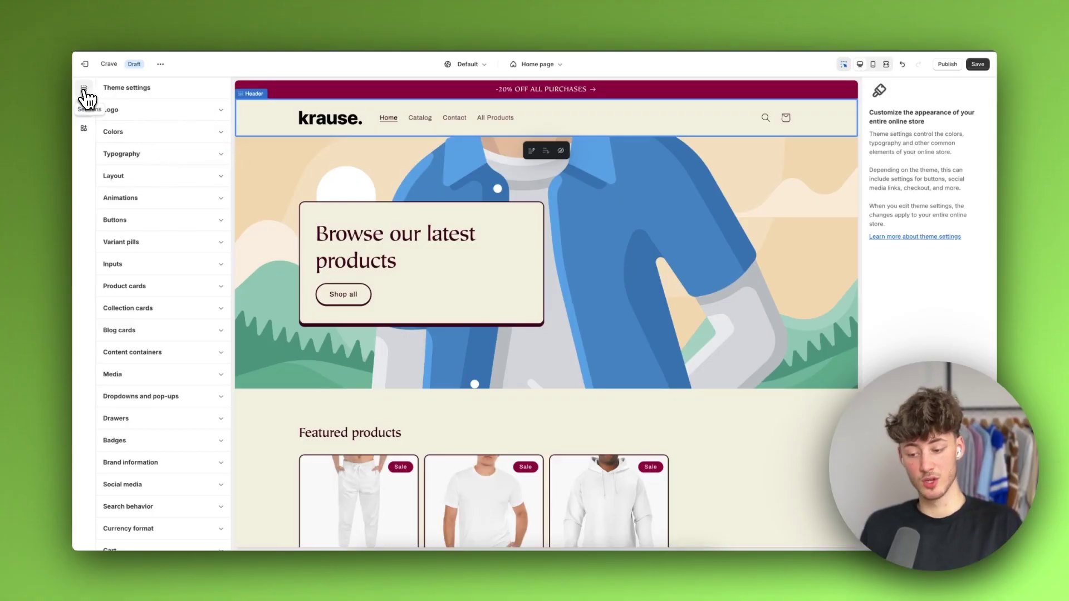
# - Switch to the home page Sections list with the Header settings displayed
pyautogui.click(83, 91)
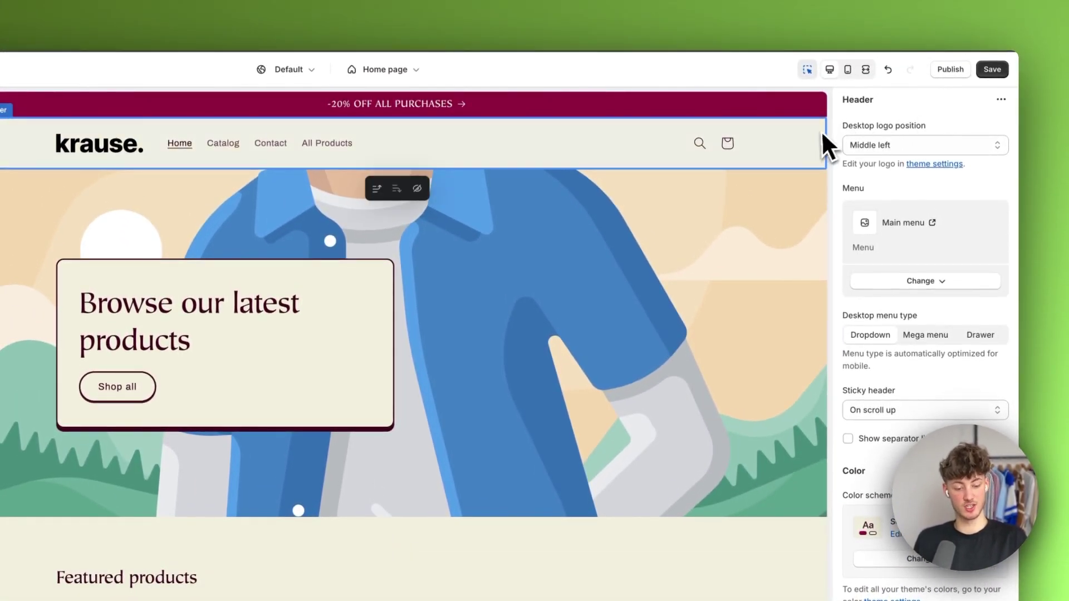
# - Set the desktop logo position to Middle center and open the Main menu for editing
pyautogui.click(904, 146)
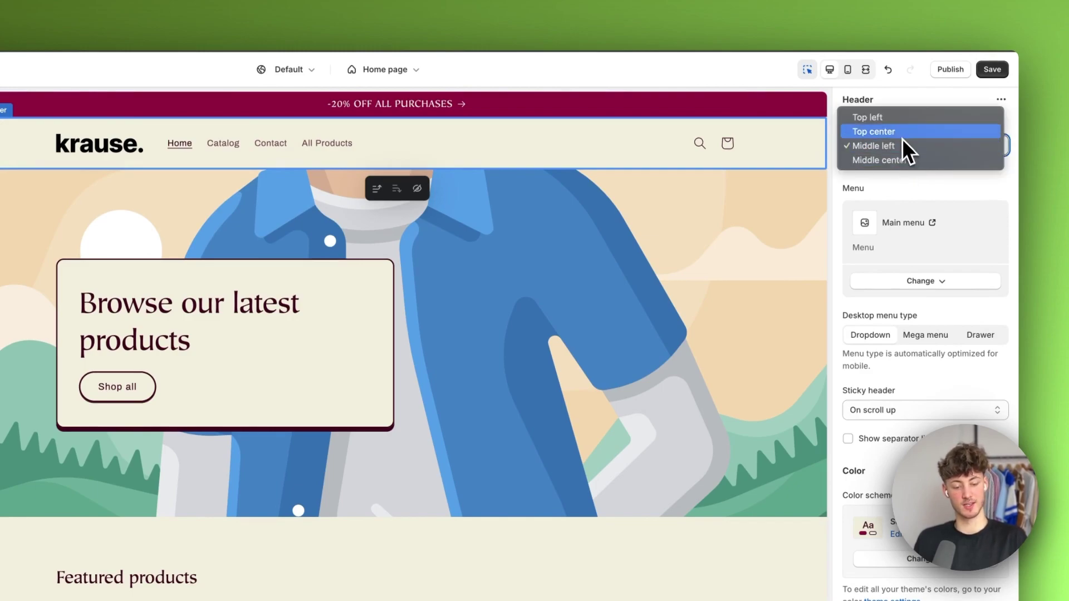
pyautogui.click(901, 136)
pyautogui.click(910, 145)
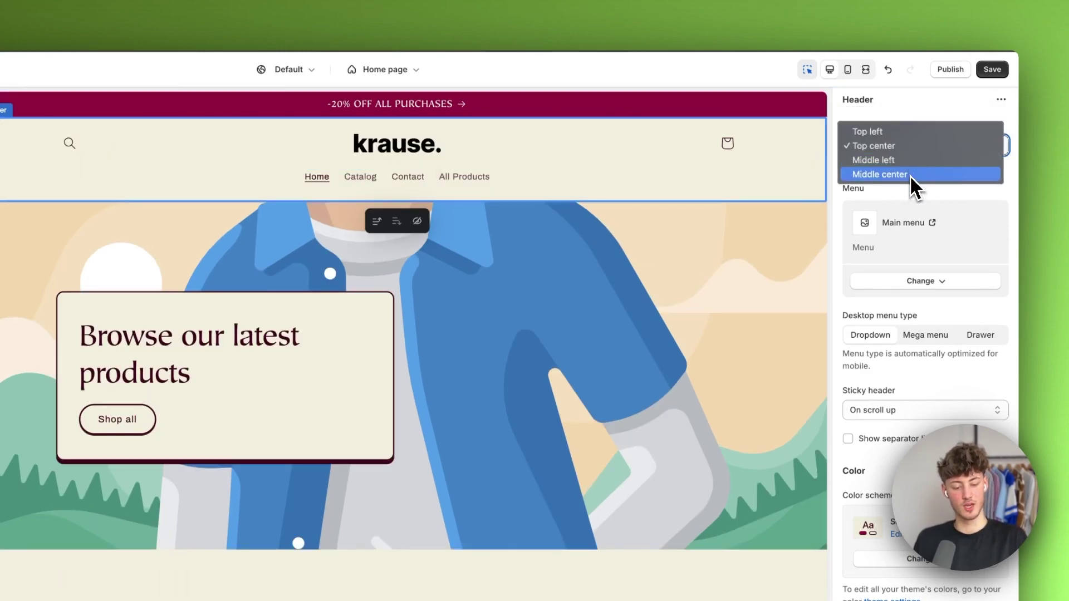
pyautogui.click(910, 173)
pyautogui.click(906, 146)
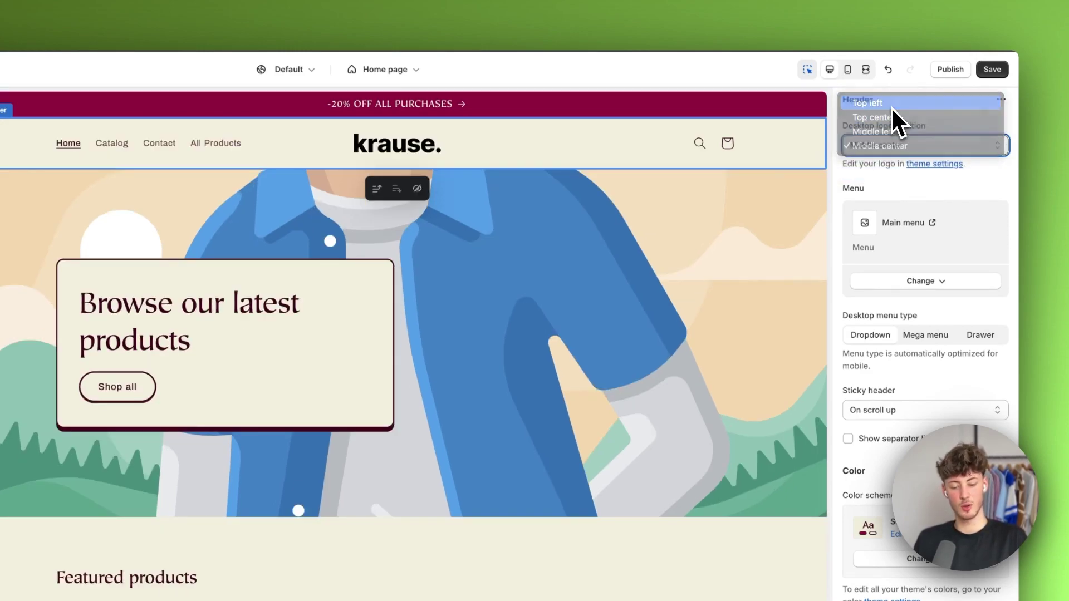
pyautogui.click(891, 104)
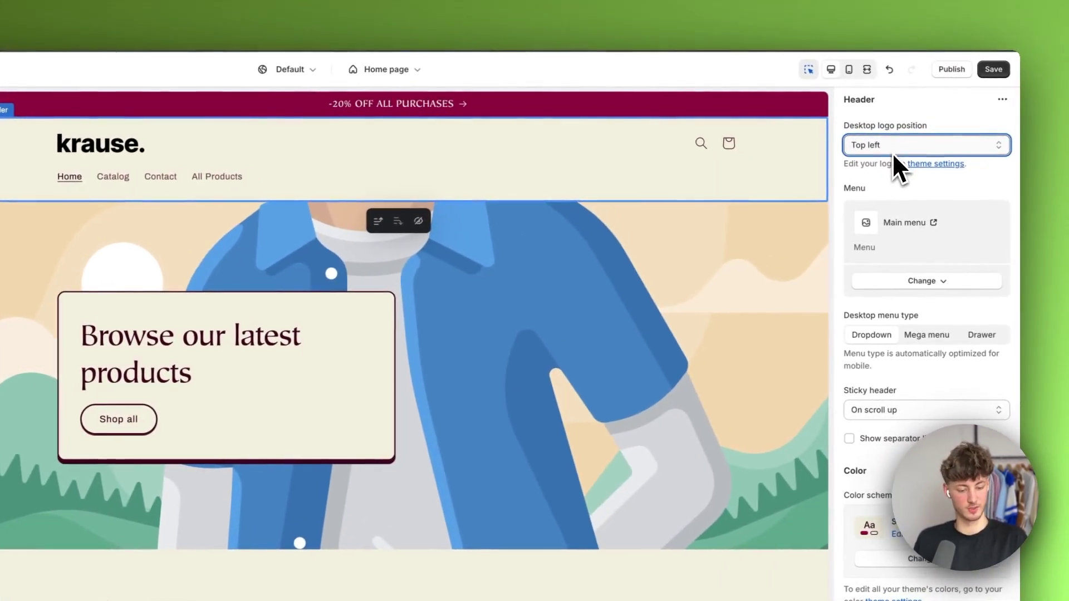
pyautogui.click(893, 154)
pyautogui.click(885, 175)
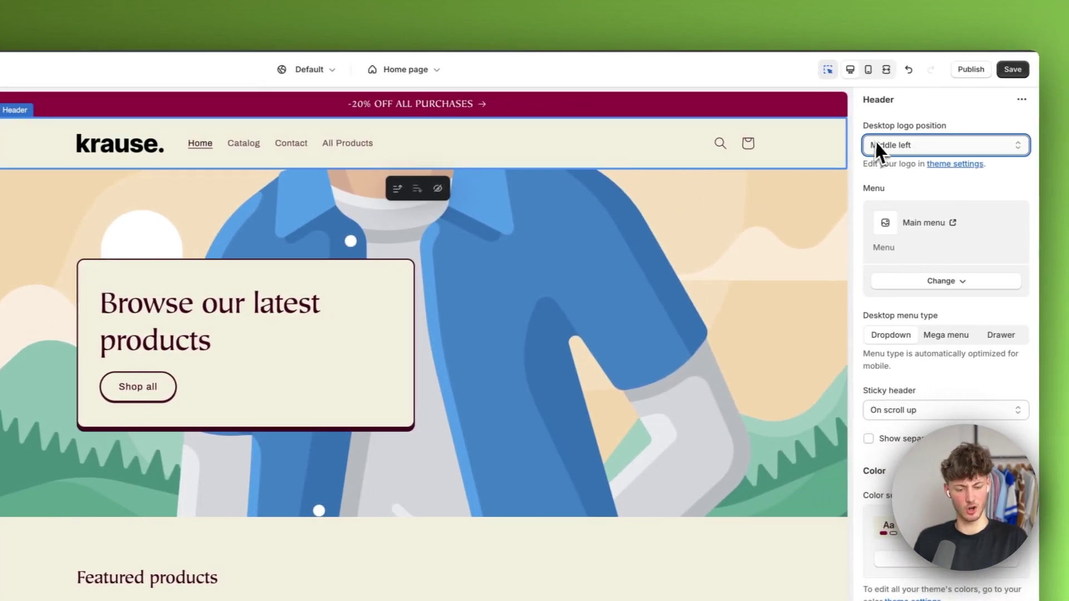
pyautogui.click(1013, 146)
pyautogui.click(896, 160)
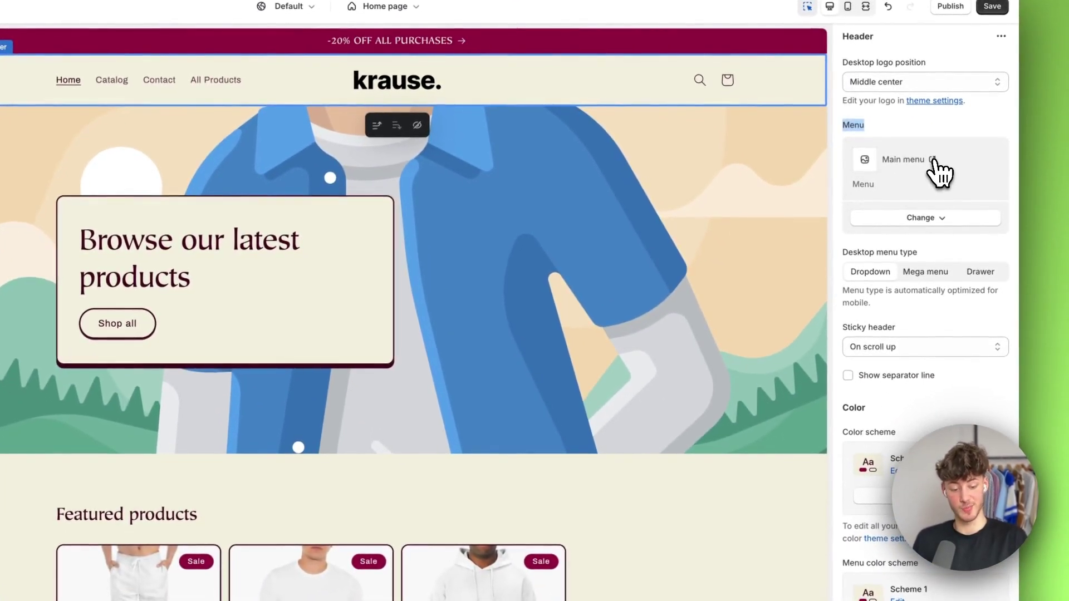
pyautogui.click(934, 161)
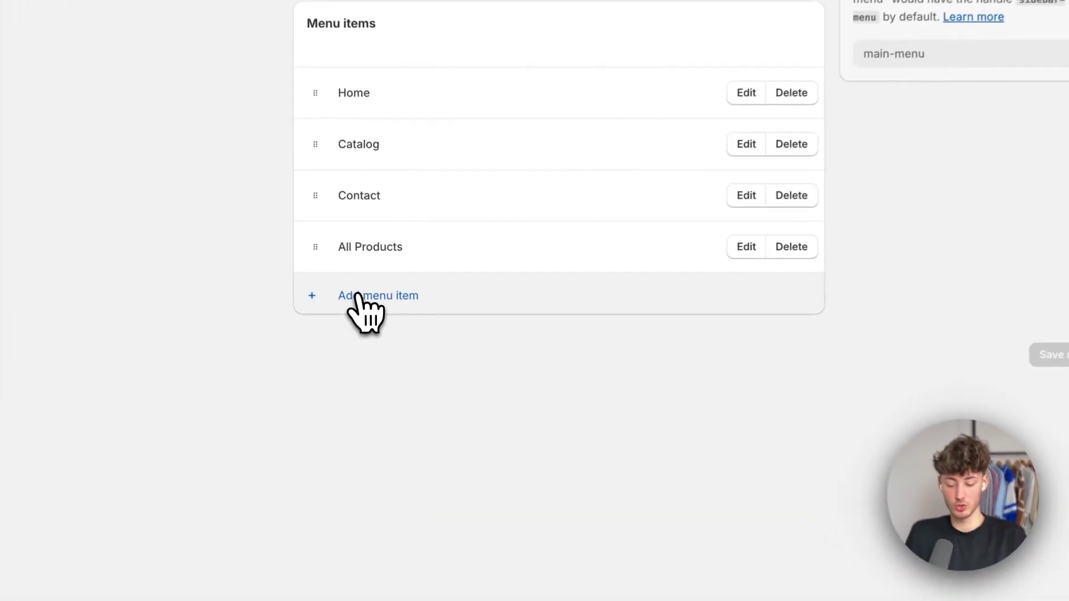
# - Add an 'All Products Test' main menu item linked to Products > All products, then save the menu
pyautogui.click(416, 332)
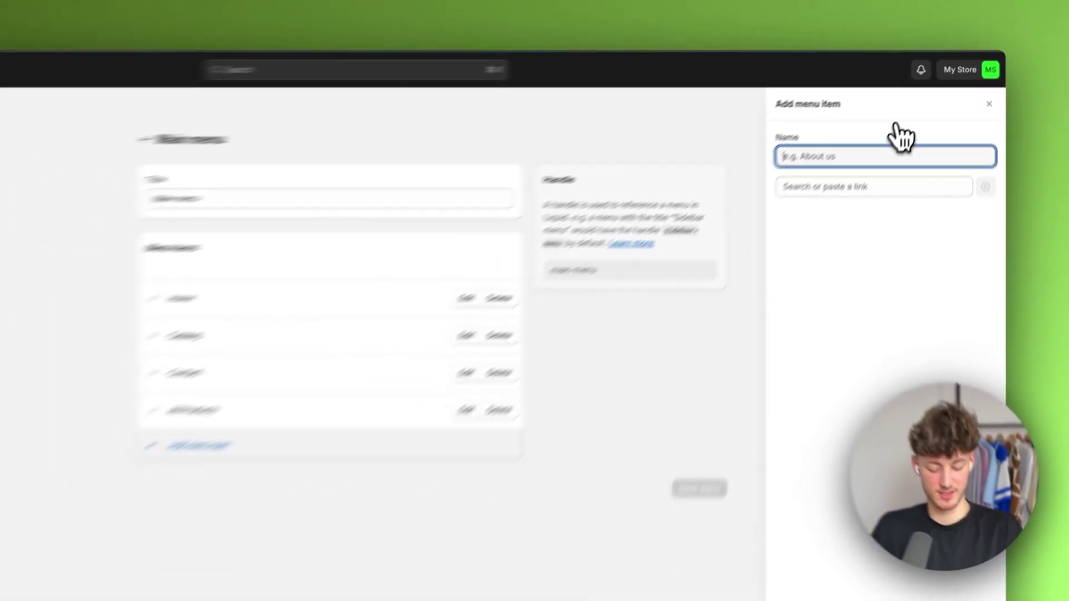
pyautogui.write('A')
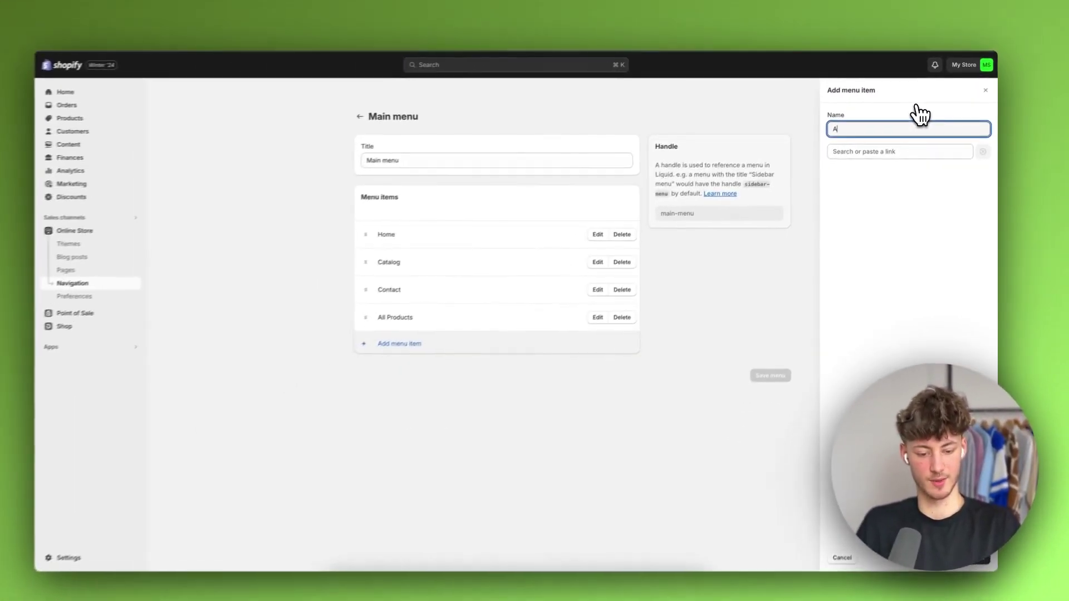
pyautogui.write('ll Products Test')
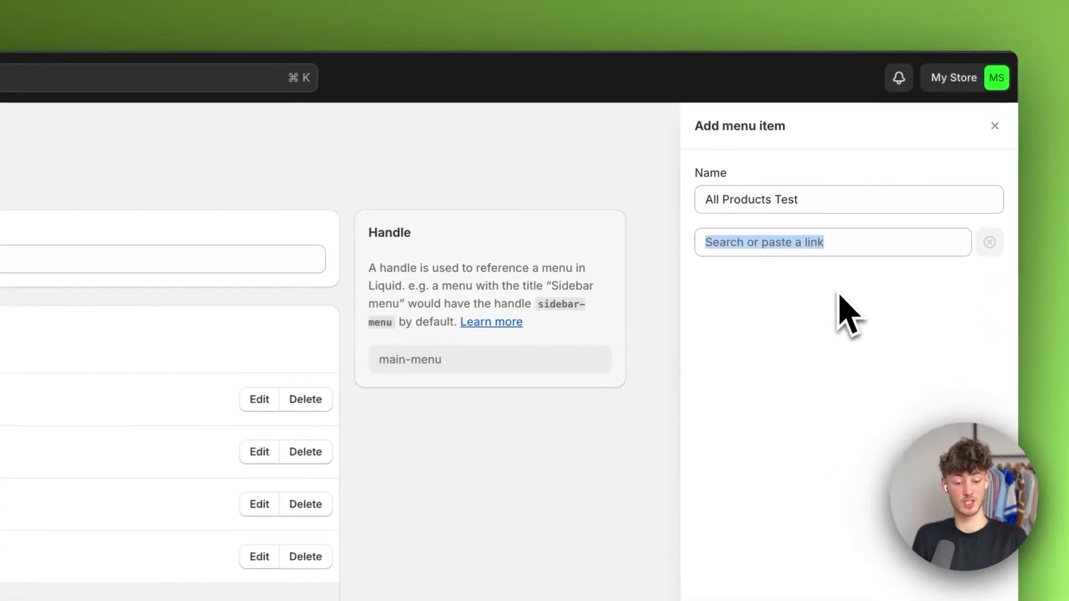
pyautogui.click(907, 147)
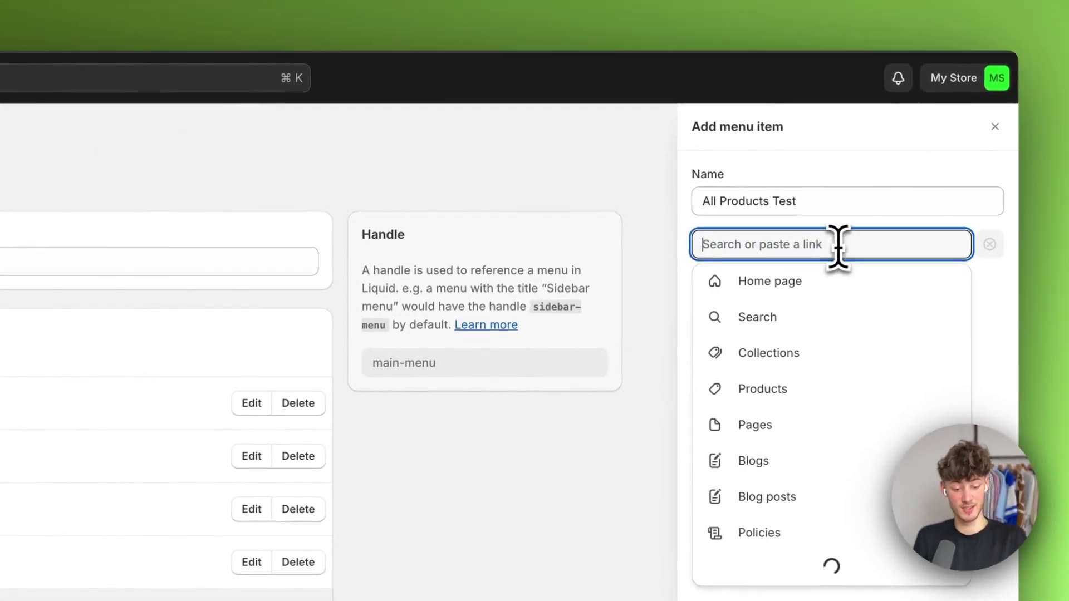
pyautogui.click(796, 387)
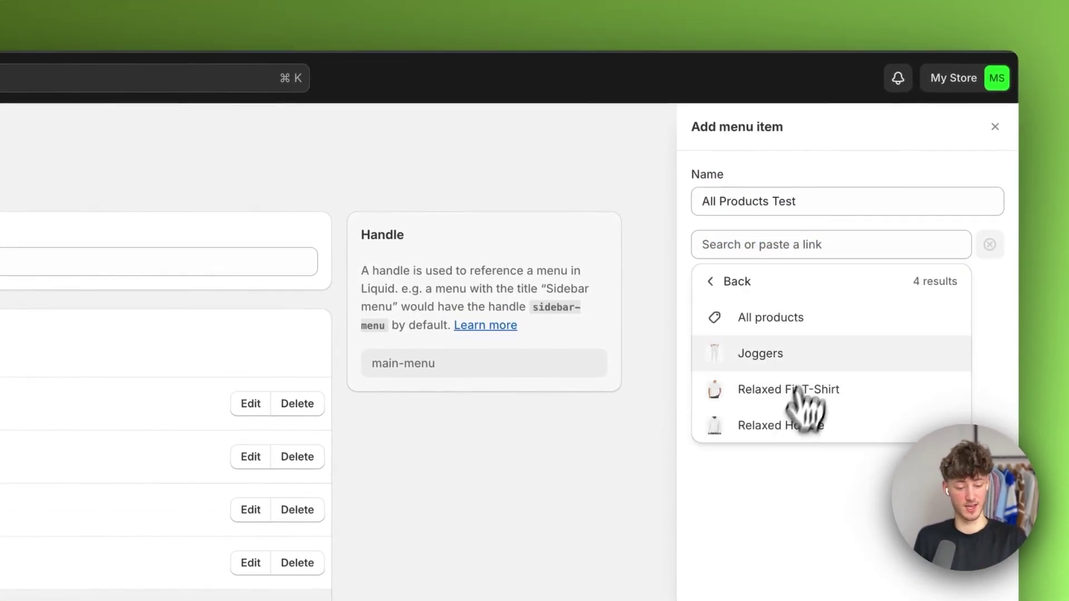
pyautogui.click(788, 316)
pyautogui.click(1005, 566)
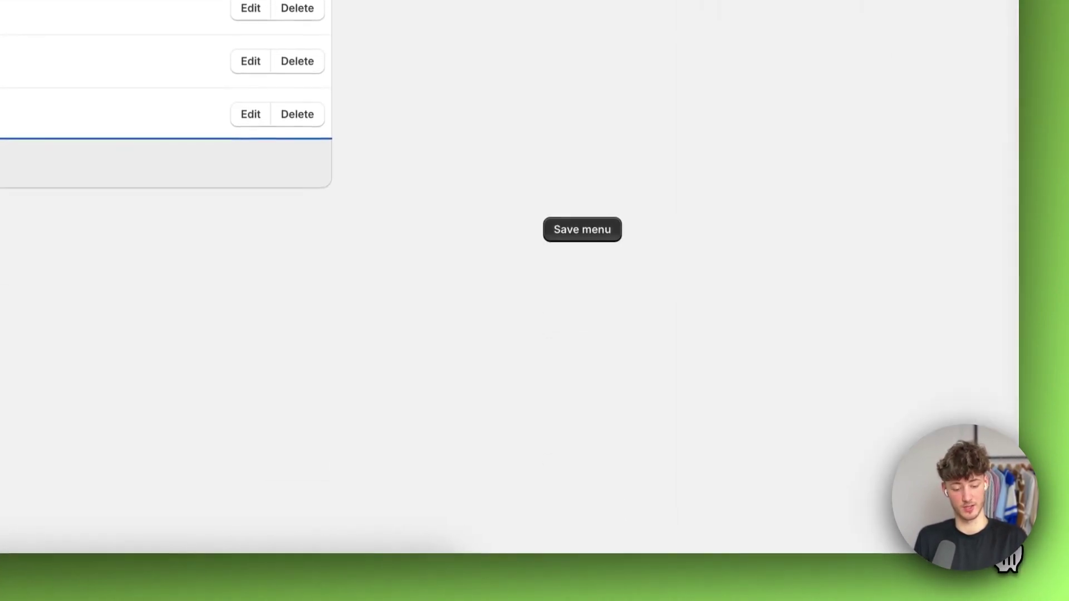
pyautogui.click(613, 83)
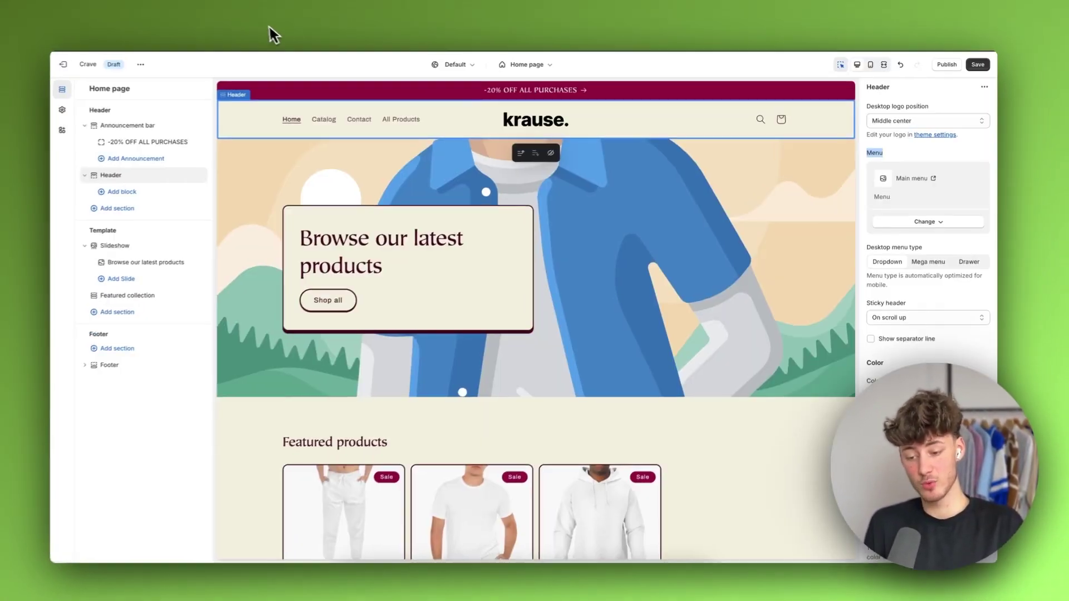
# - Save the theme, confirm the All Products Test link opens Products, and return to Home
pyautogui.click(979, 64)
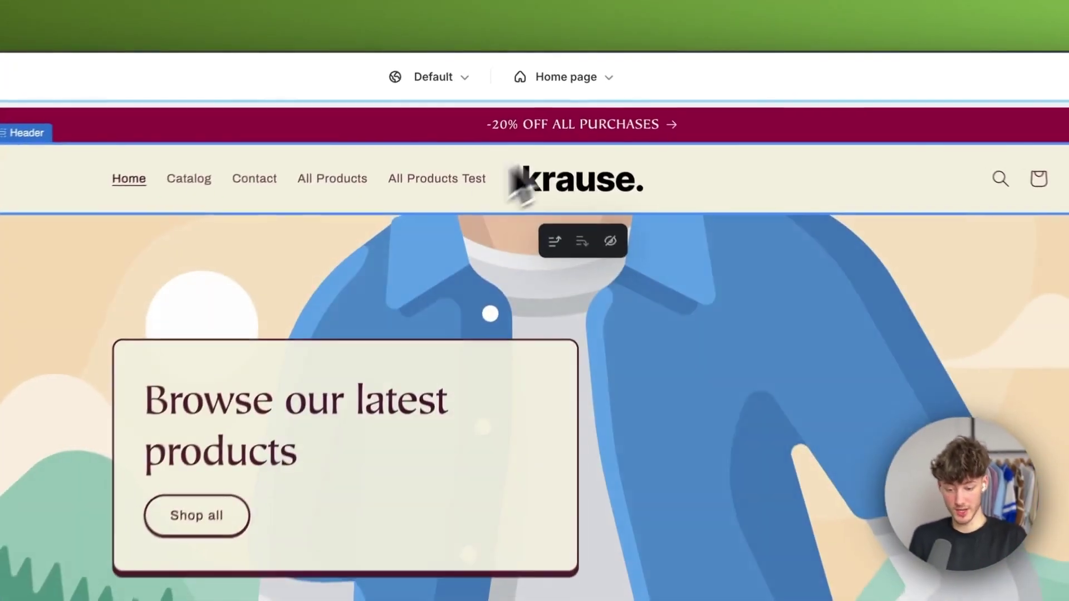
pyautogui.click(451, 192)
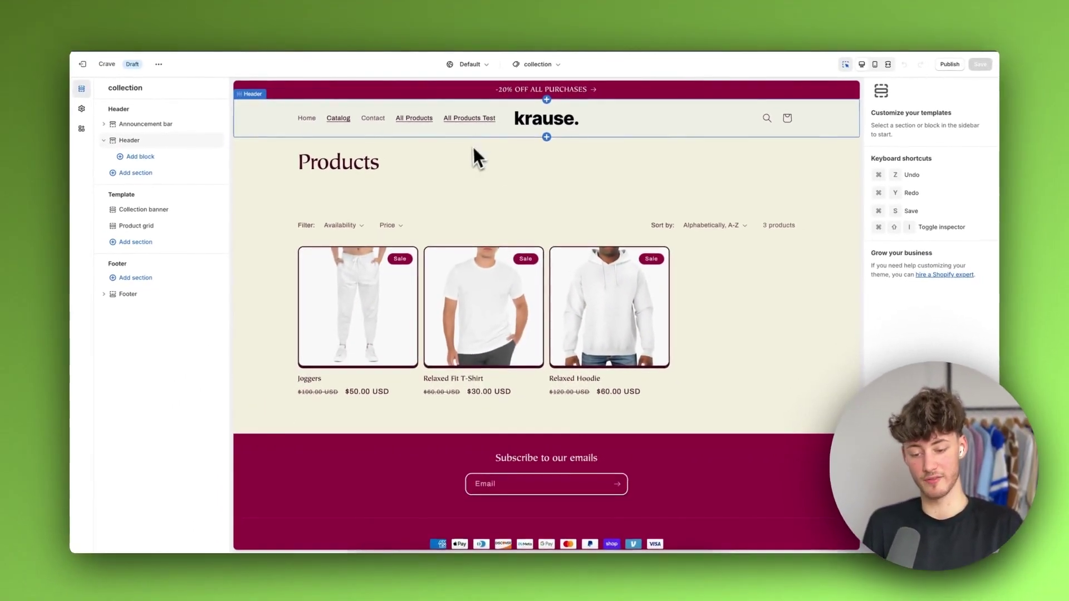
pyautogui.click(307, 119)
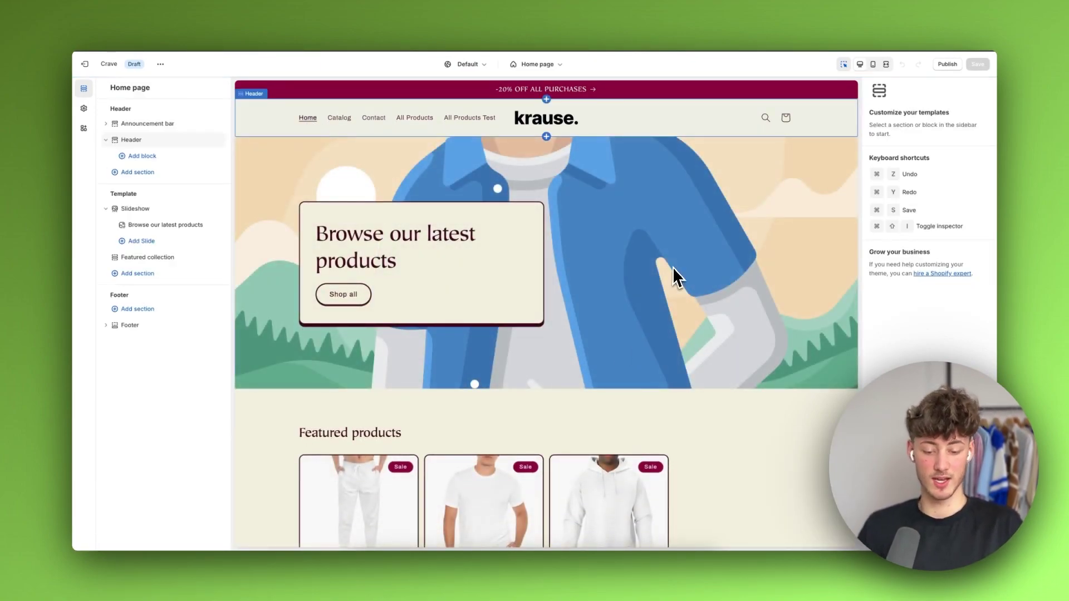
pyautogui.click(673, 268)
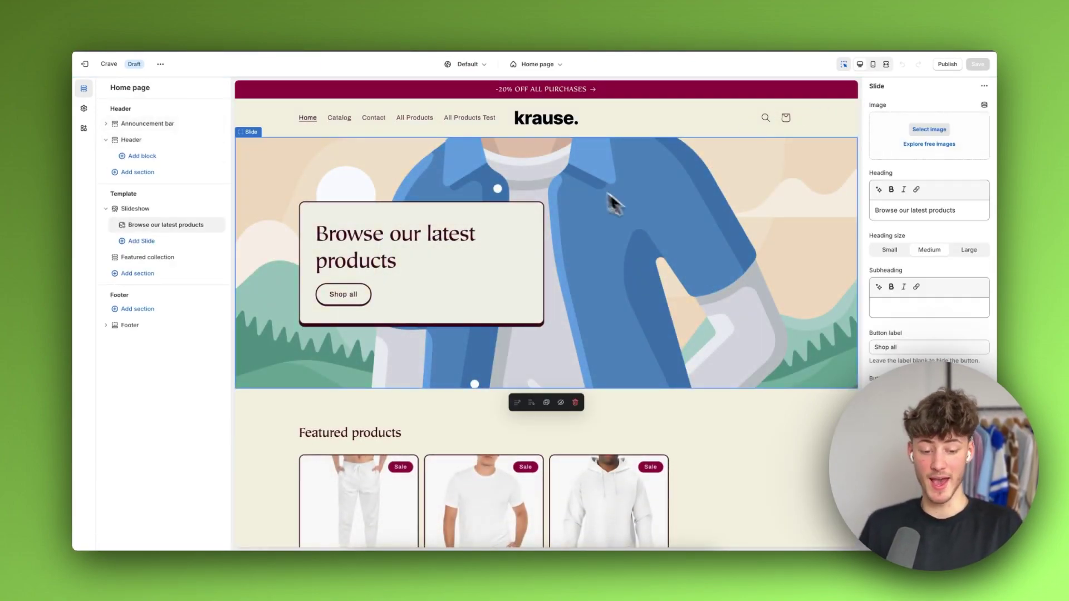
# - Search the free stock images for 'clothing' to pick a slide photo
pyautogui.click(929, 130)
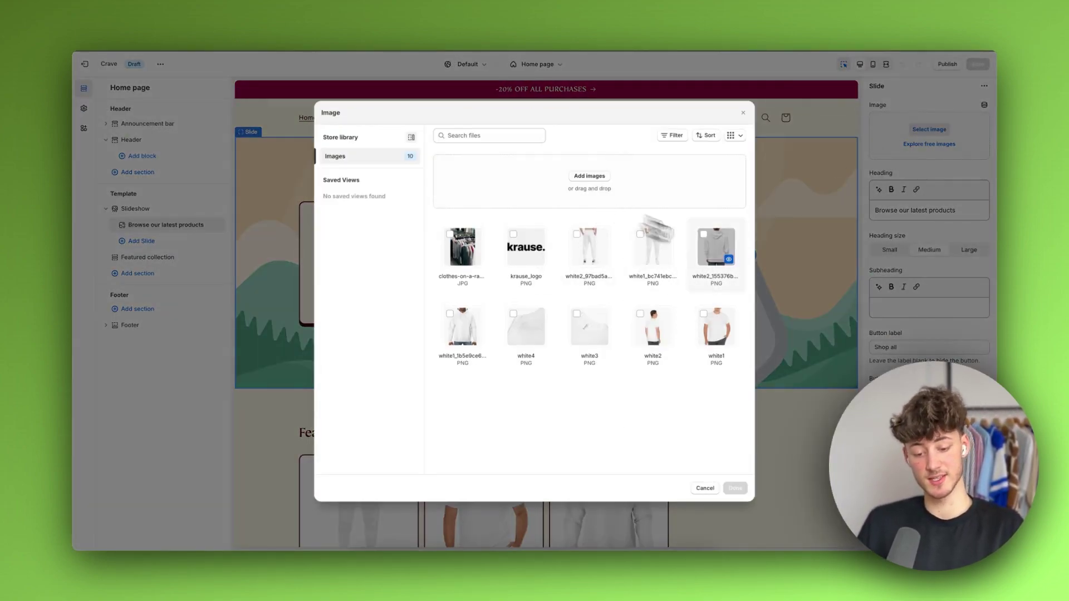
pyautogui.click(814, 334)
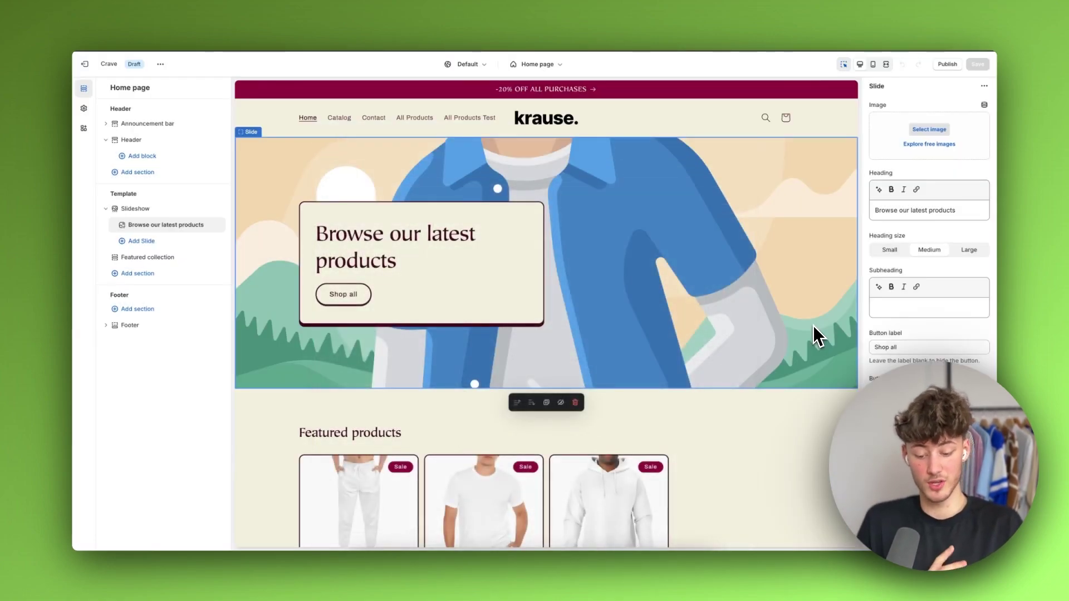
pyautogui.click(926, 145)
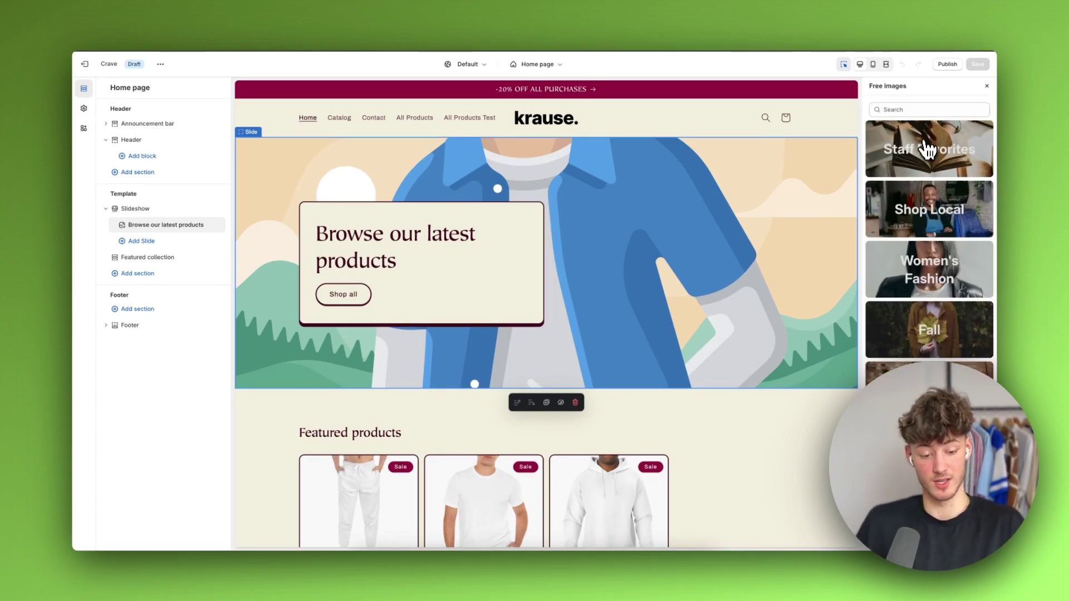
pyautogui.write('clothing')
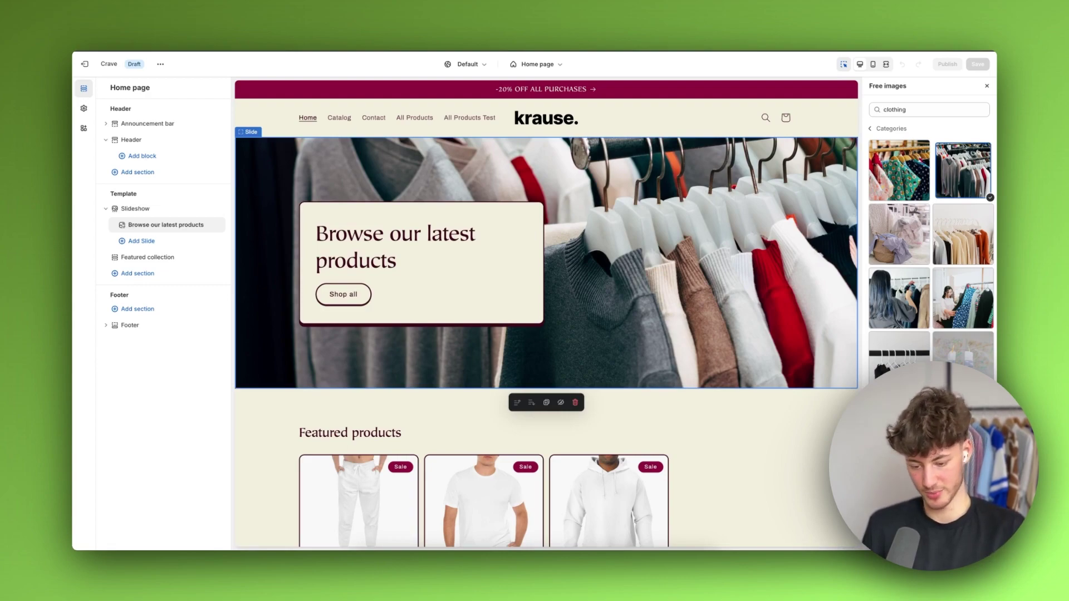
# - Use the clothing-rack photo and set the slide heading to 'Shop our newest Fits.' in Large size
pyautogui.click(468, 235)
pyautogui.tripleClick(407, 240)
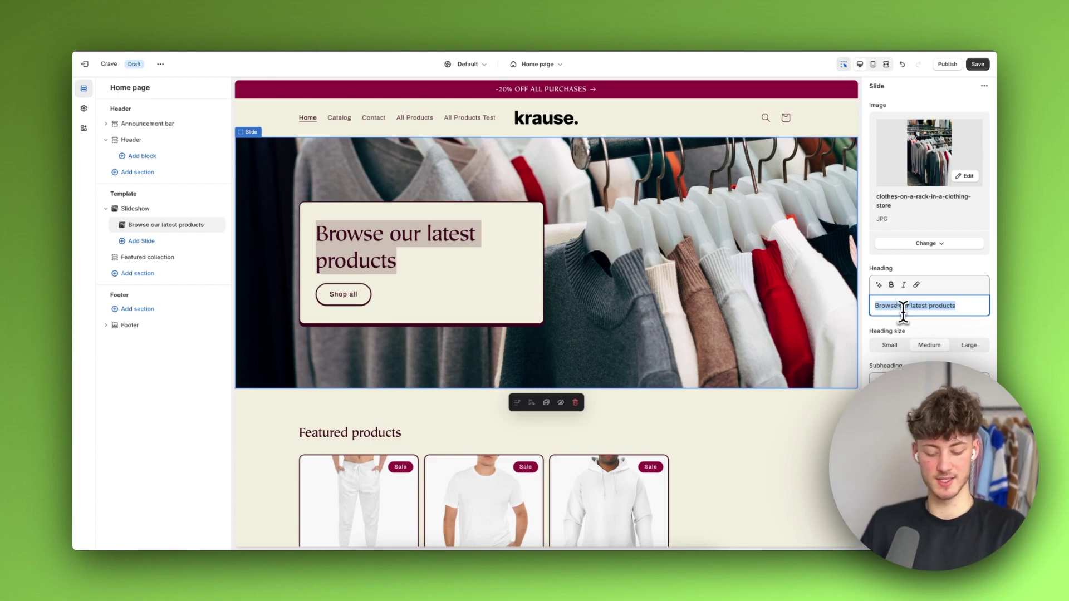
pyautogui.write('Shop our newest Fits.')
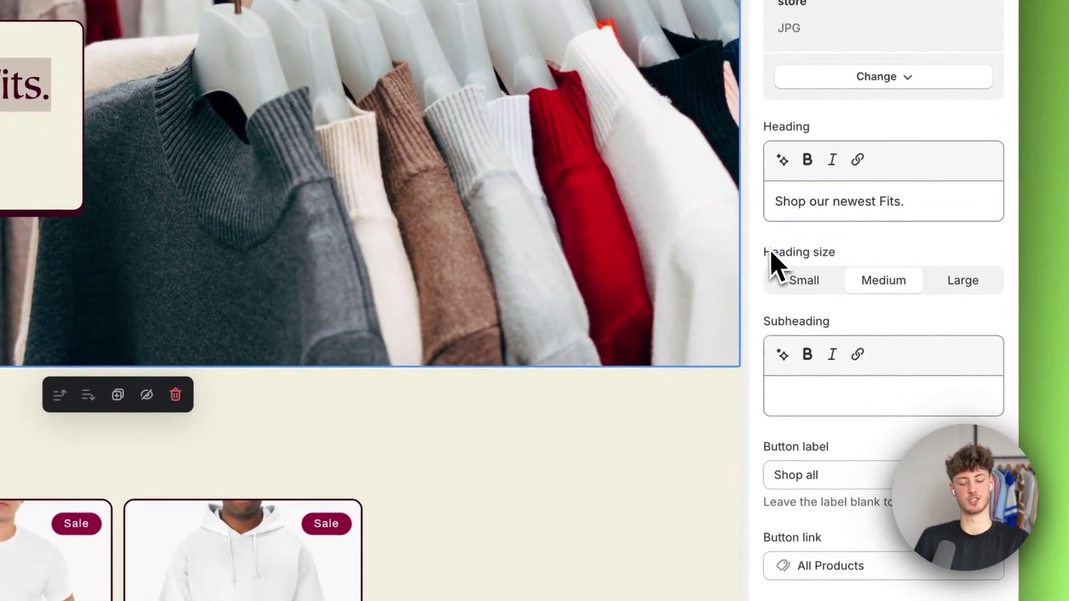
pyautogui.moveTo(772, 255); pyautogui.dragTo(839, 276)
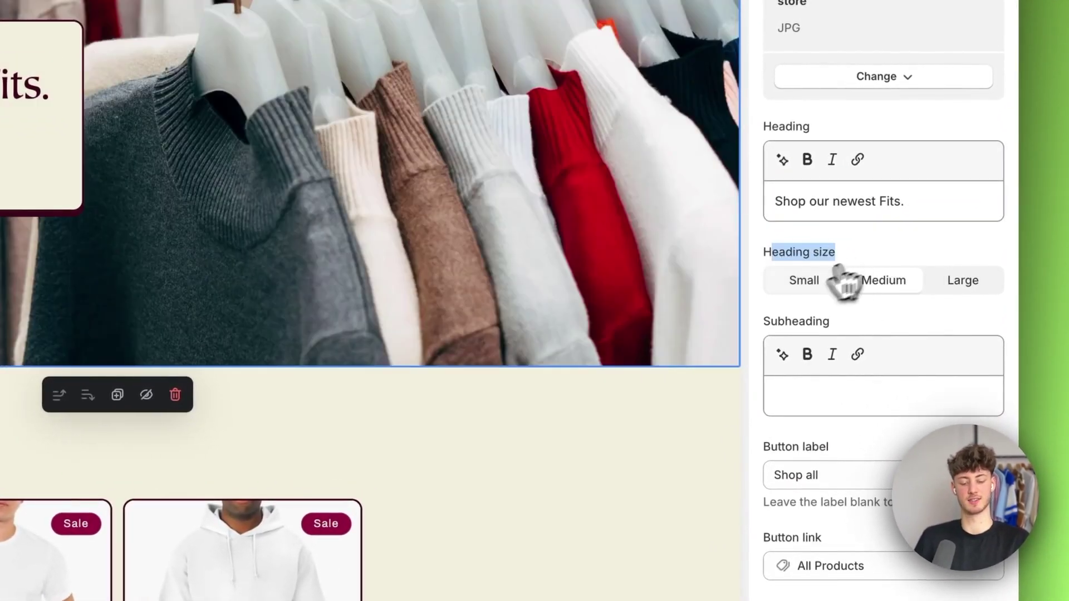
pyautogui.click(830, 280)
pyautogui.click(985, 284)
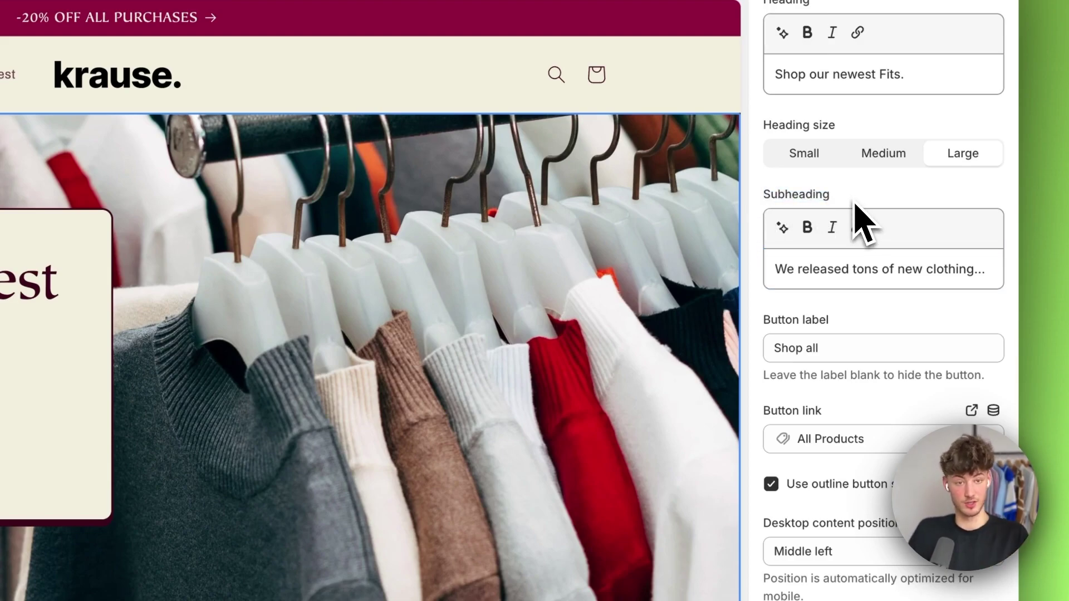
# - Fill in the slide subheading 'We released tons of new clothing...'
pyautogui.scroll(-2, 856, 203)
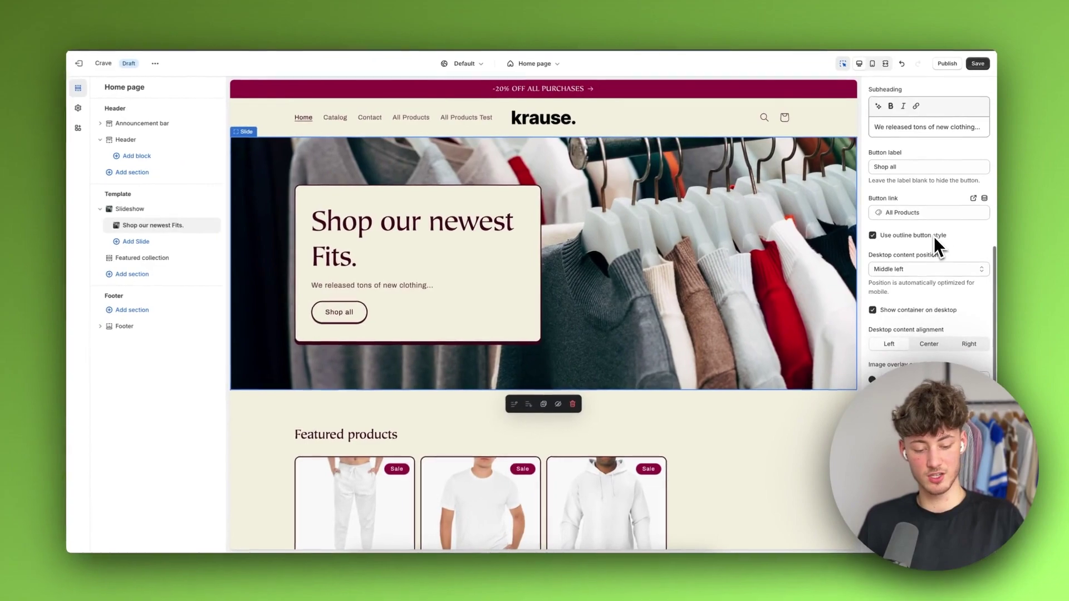
pyautogui.scroll(3, 934, 236)
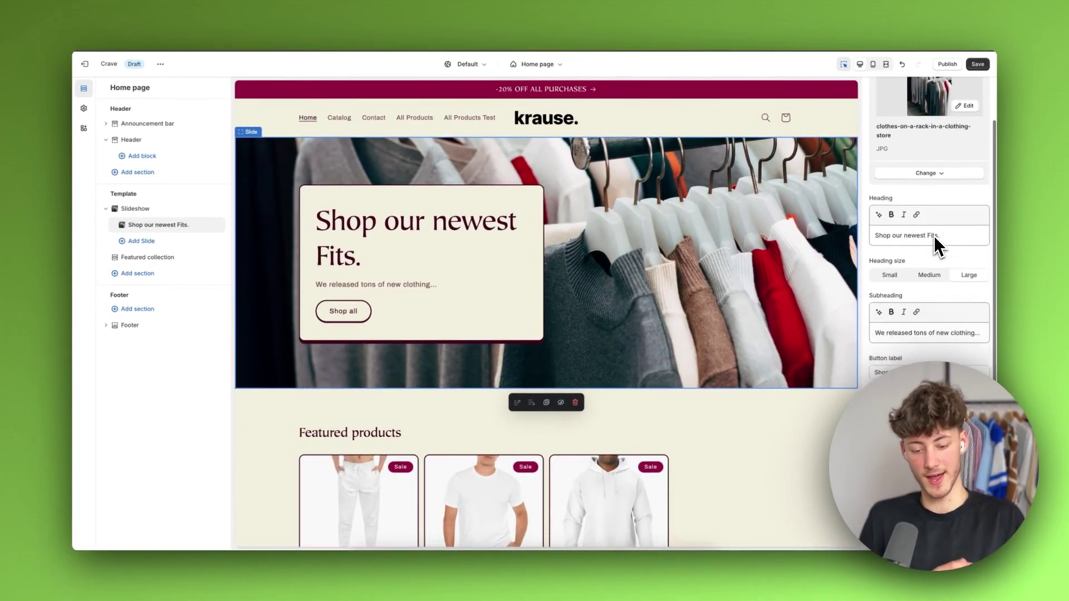
pyautogui.scroll(-1, 934, 236)
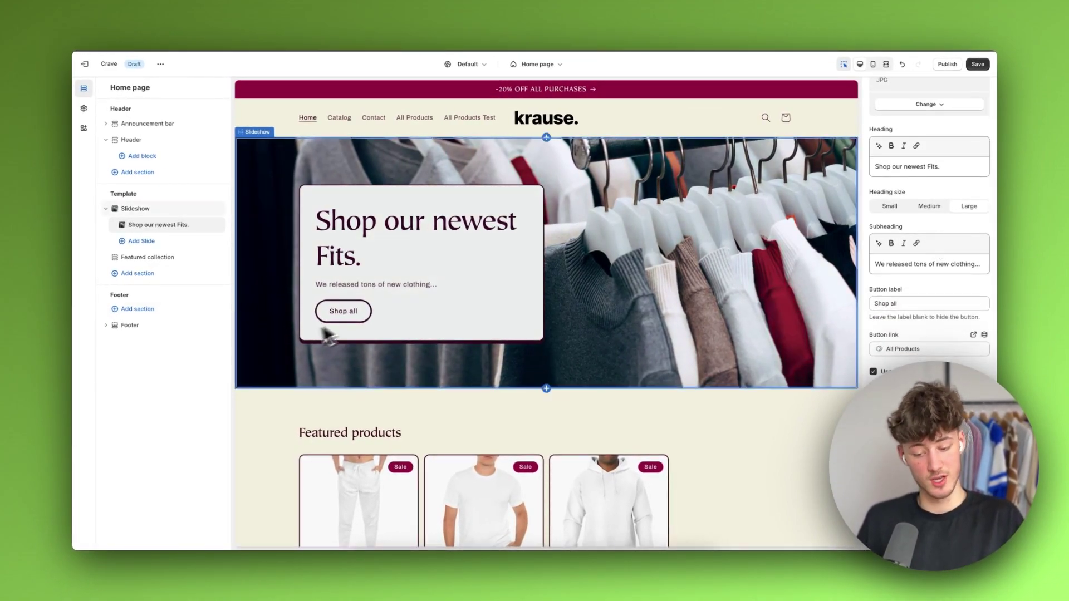
pyautogui.scroll(-2, 880, 326)
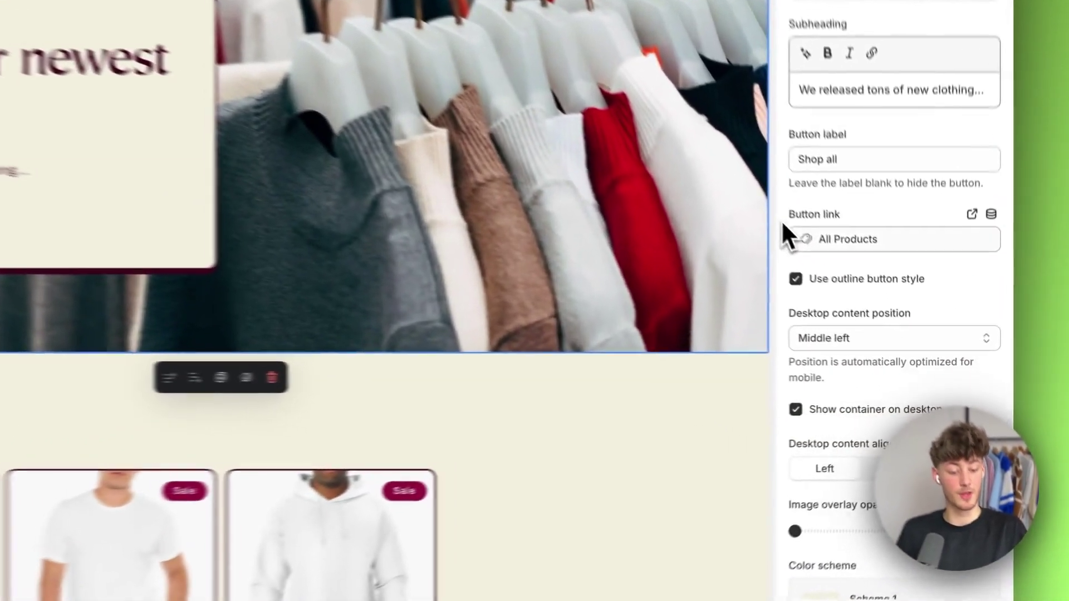
pyautogui.moveTo(864, 314); pyautogui.dragTo(919, 317)
pyautogui.scroll(-5, 870, 217)
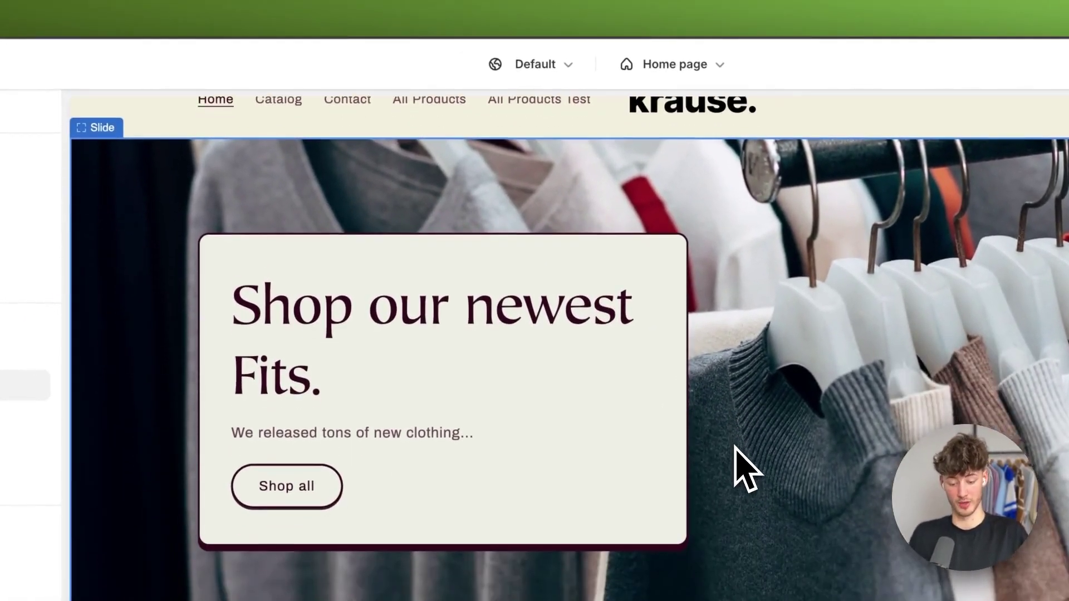
pyautogui.scroll(-5, 668, 496)
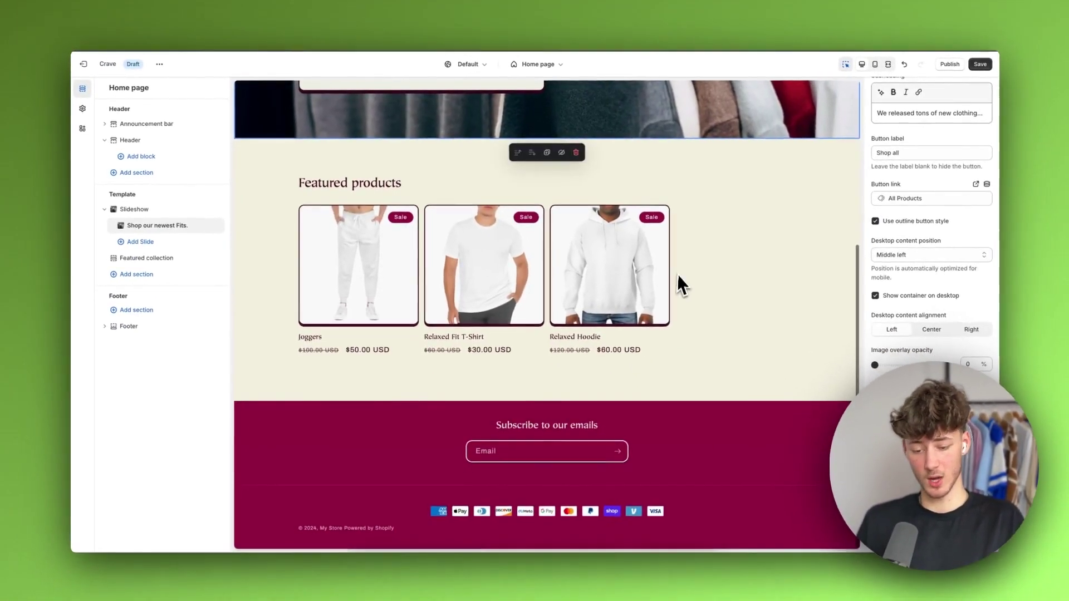
pyautogui.scroll(5, 677, 268)
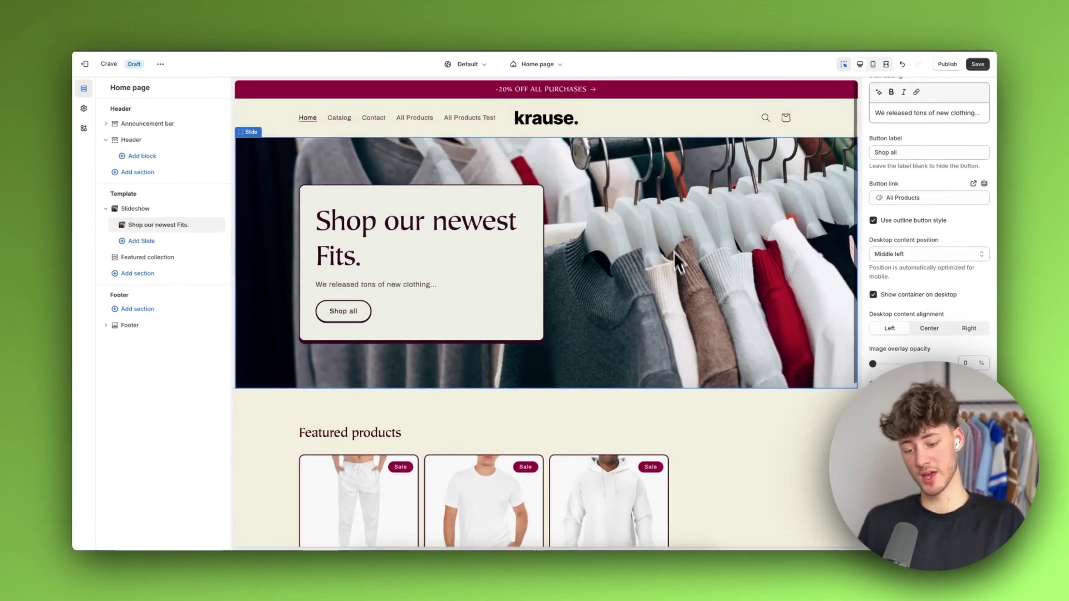
pyautogui.scroll(-2, 622, 325)
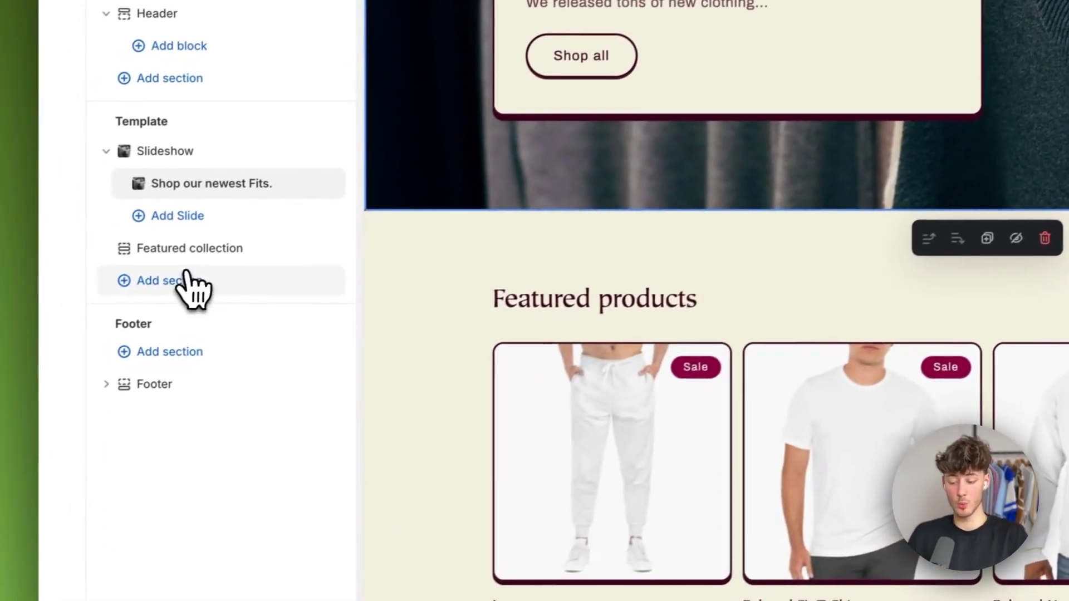
# - Insert a Multicolumn section from the Add section list under Featured collection
pyautogui.click(184, 281)
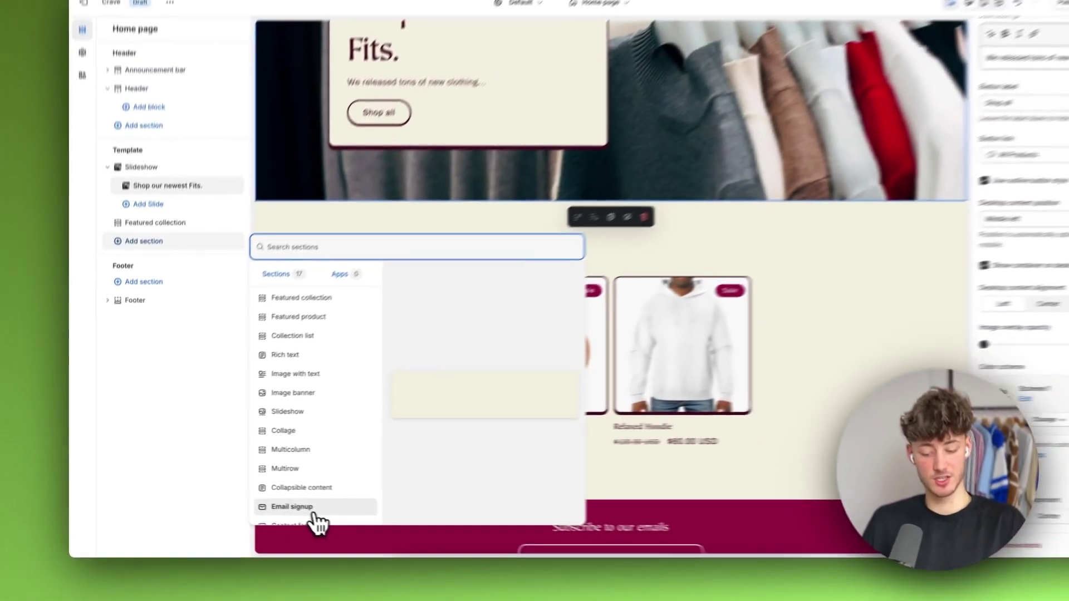
pyautogui.scroll(-3, 315, 518)
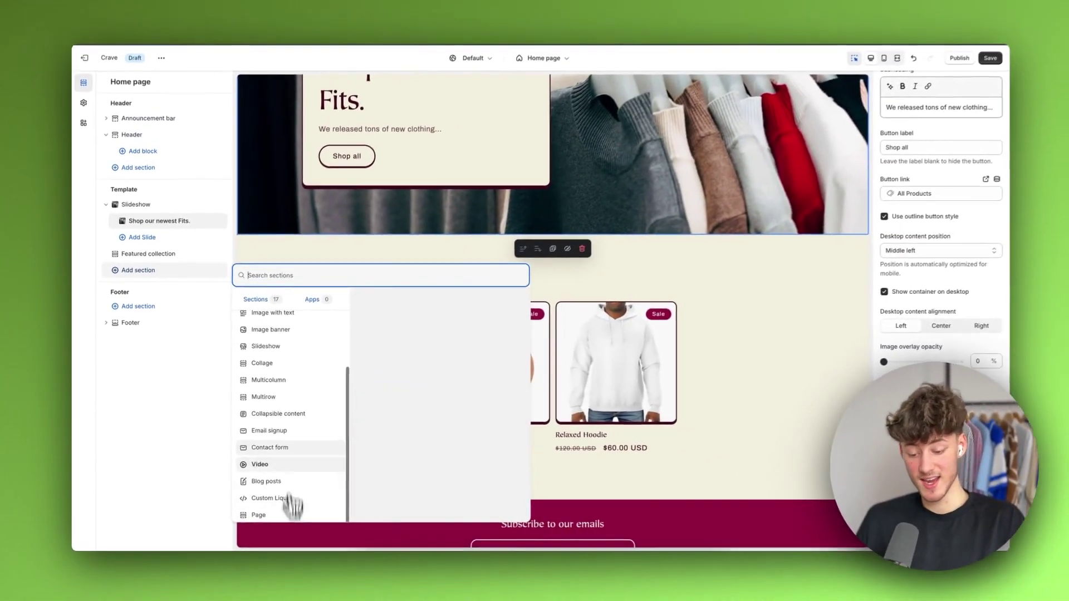
pyautogui.scroll(3, 309, 357)
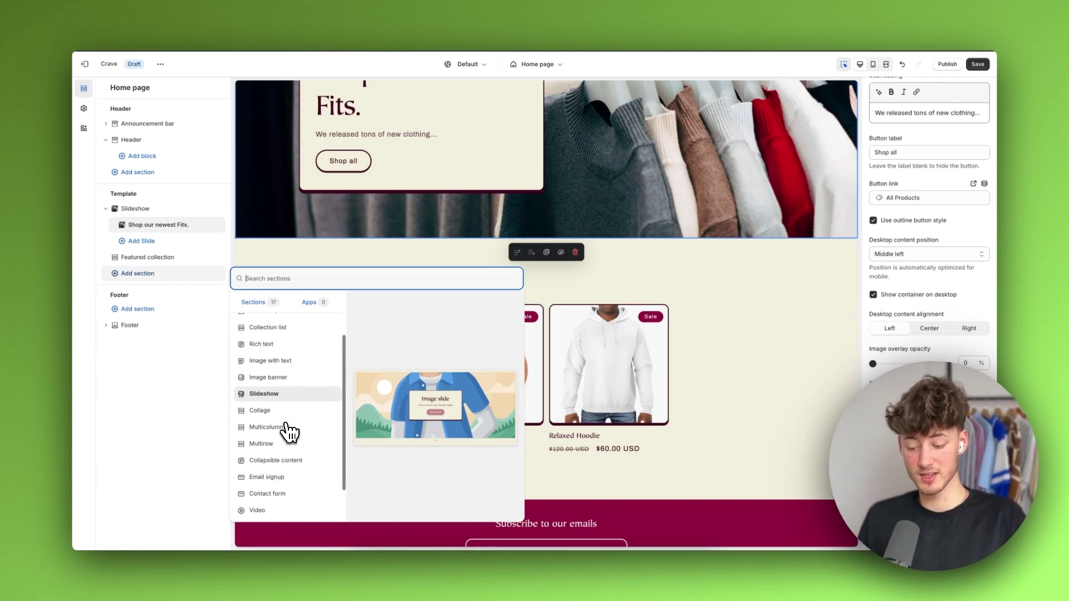
pyautogui.press('Escape')
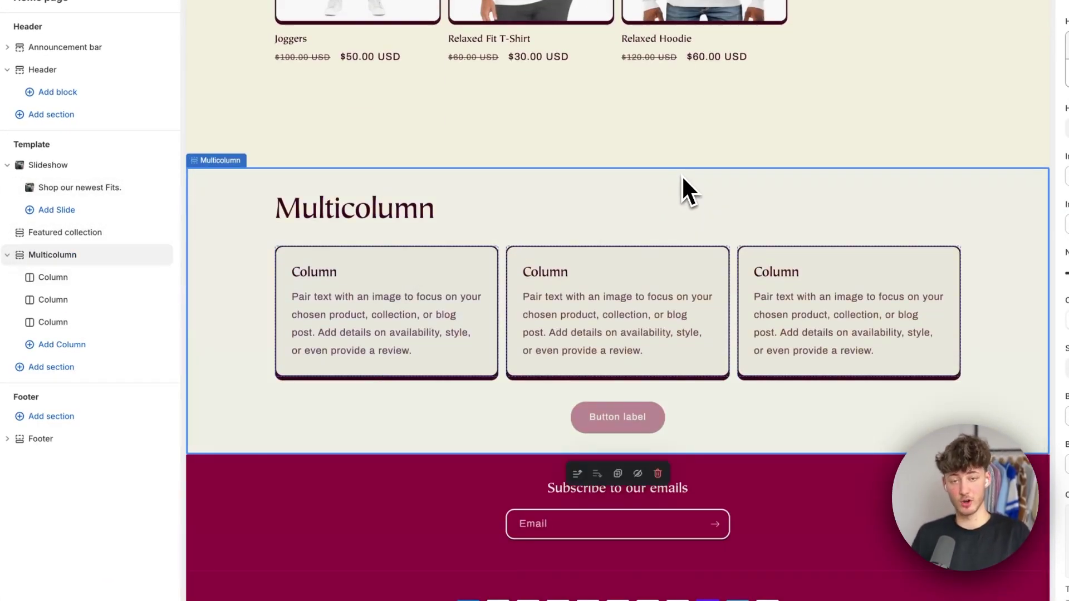
# - Select the first column, replace its heading with a new name, and overwrite the description
pyautogui.click(377, 346)
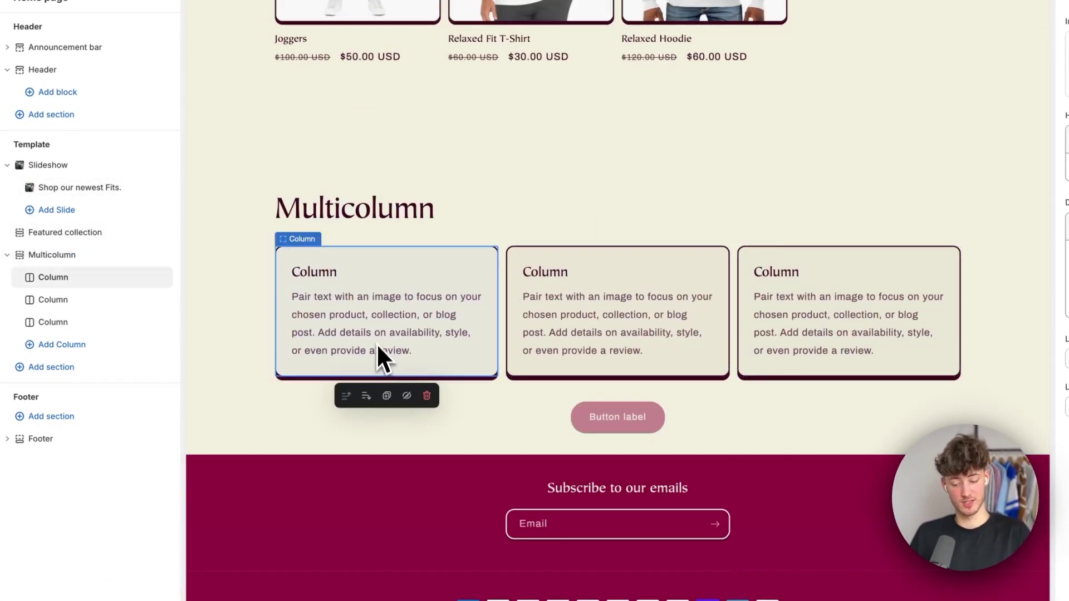
pyautogui.doubleClick(1068, 179)
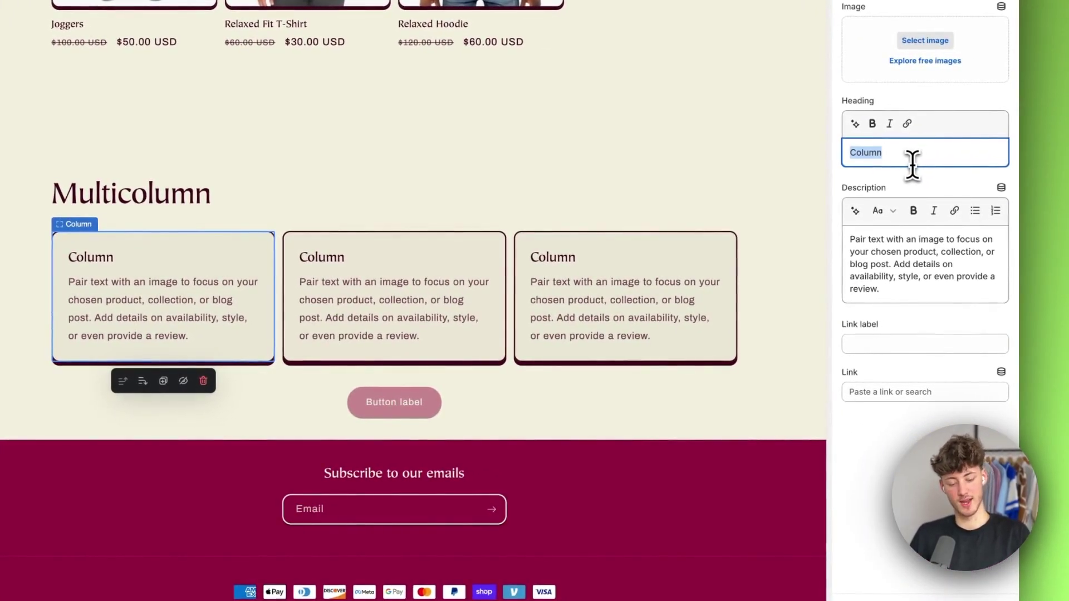
pyautogui.write('John B')
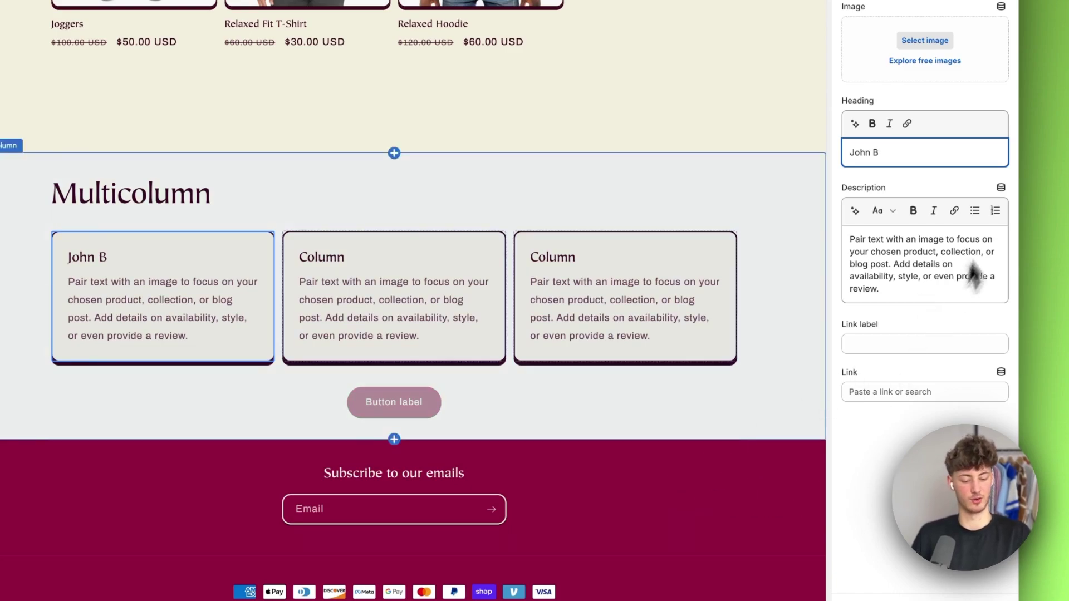
pyautogui.tripleClick(971, 234)
pyautogui.write('sdaioshdhoia')
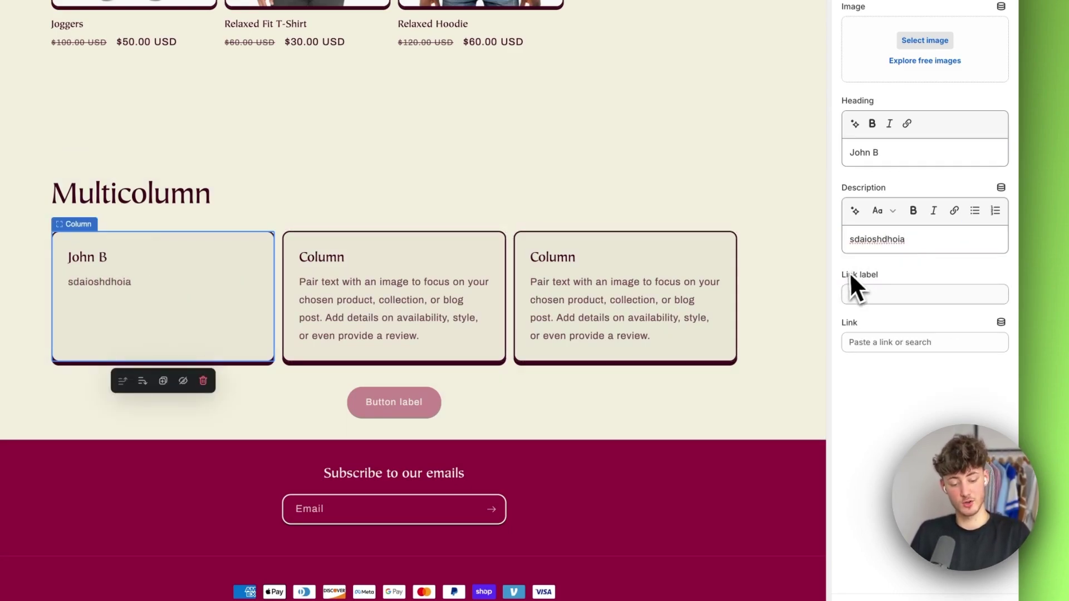
pyautogui.moveTo(842, 279); pyautogui.dragTo(894, 285)
pyautogui.click(878, 329)
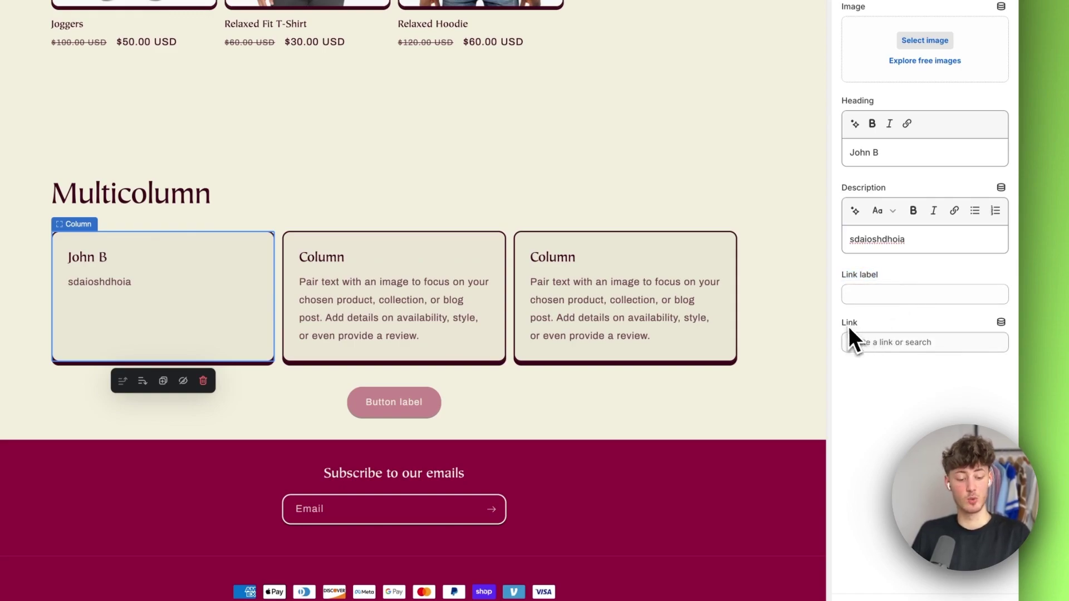
# - Set the link label to 'Shop our Joggers!' and the description to 'The joggers are the best.'
pyautogui.click(886, 293)
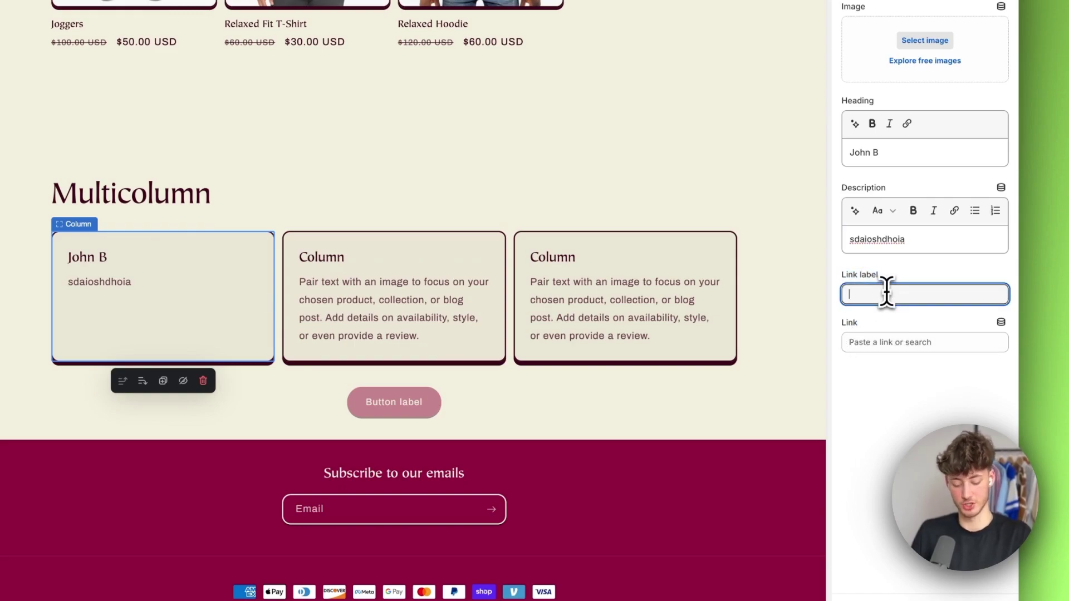
pyautogui.write('Shop ')
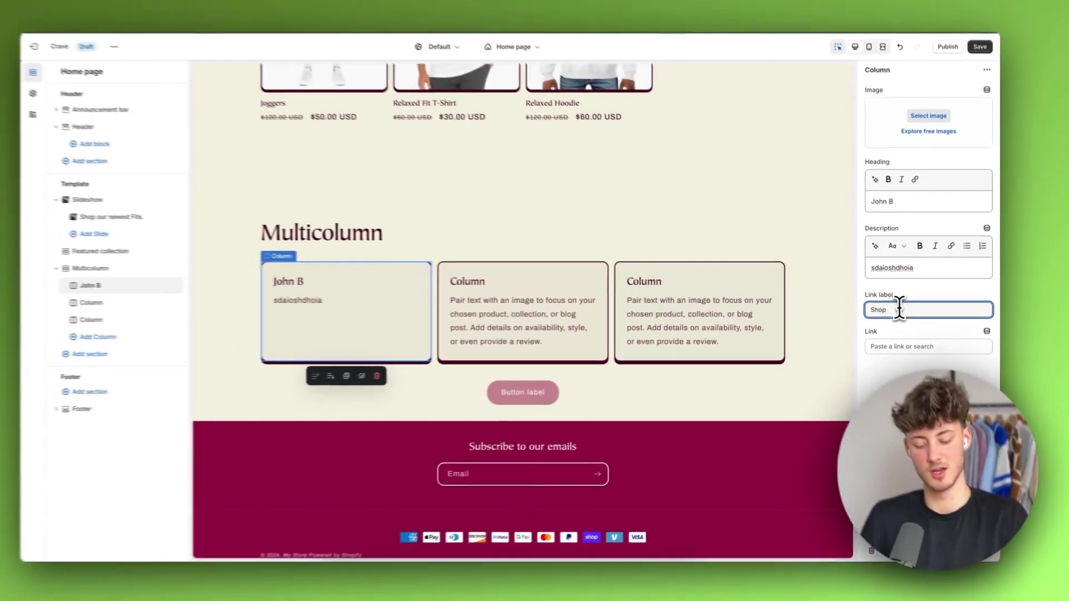
pyautogui.write('ou')
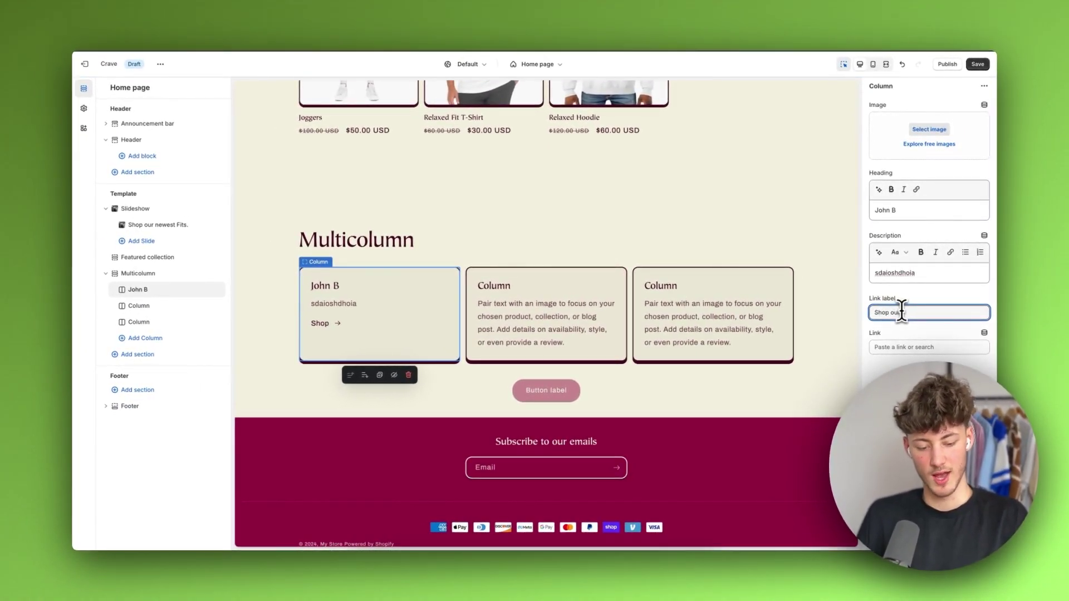
pyautogui.write('r Joggers')
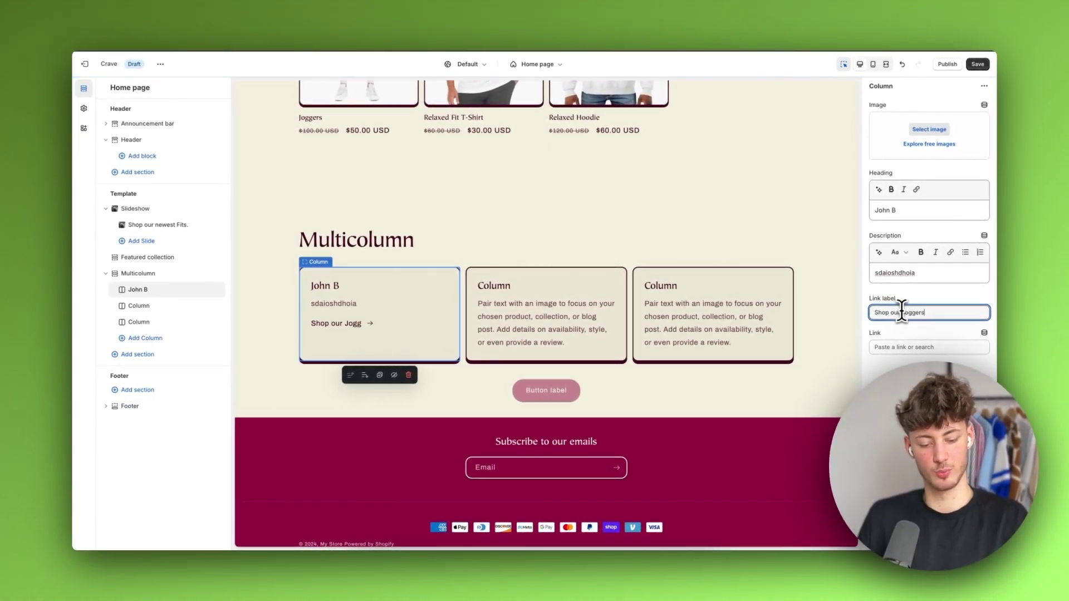
pyautogui.write('!')
pyautogui.click(941, 274)
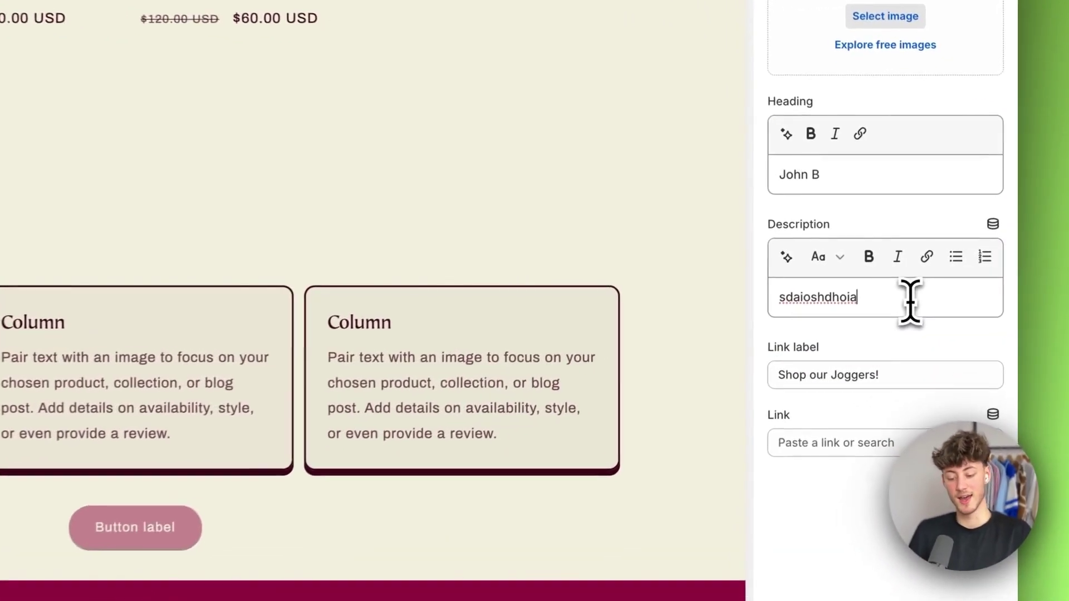
pyautogui.tripleClick(909, 303)
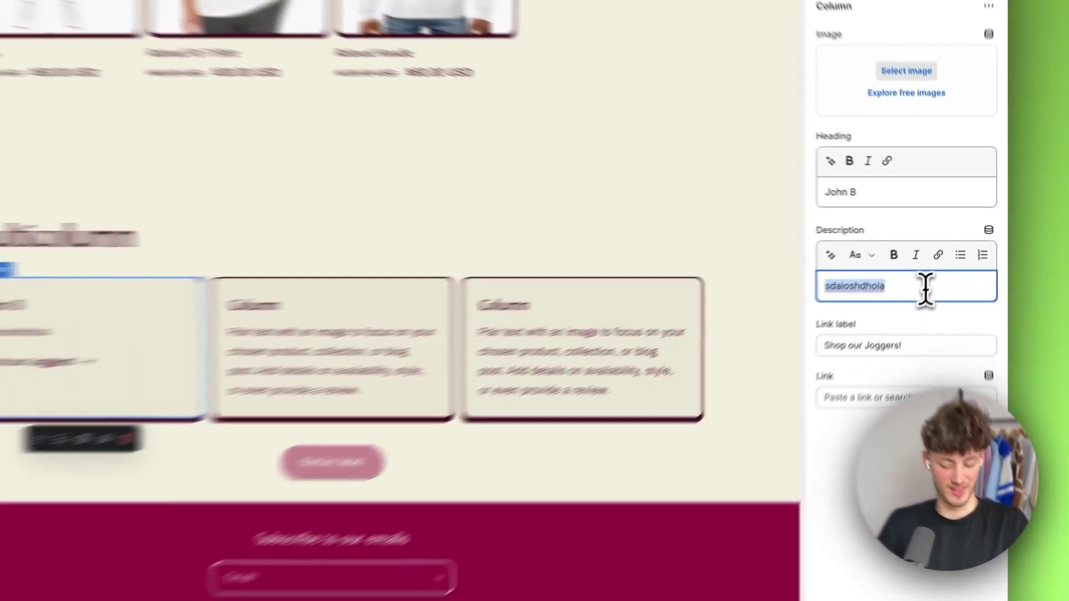
pyautogui.write('The jogg')
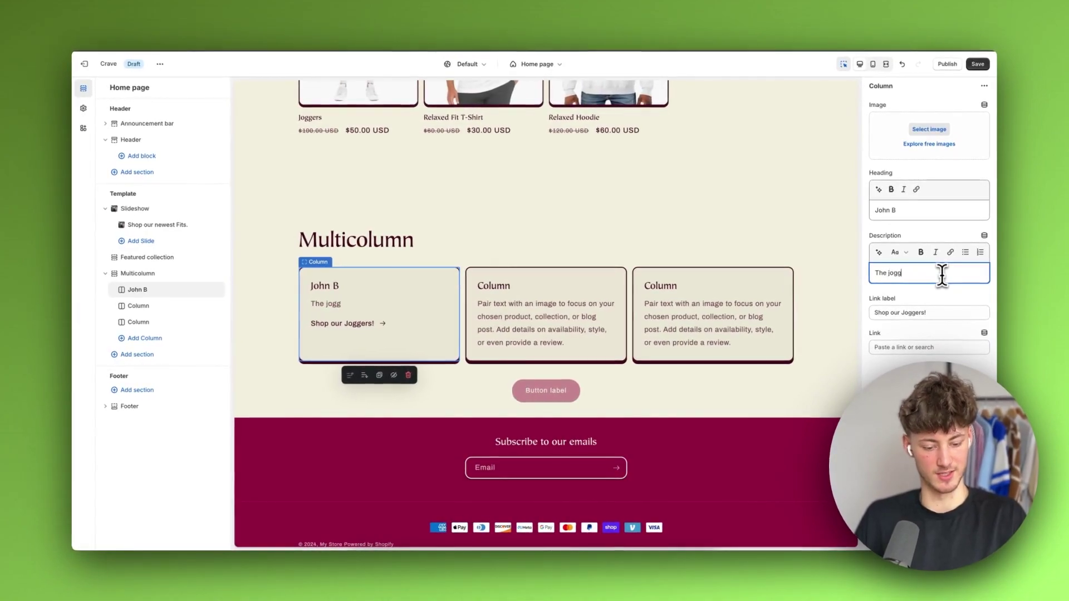
pyautogui.write('ers are the best.')
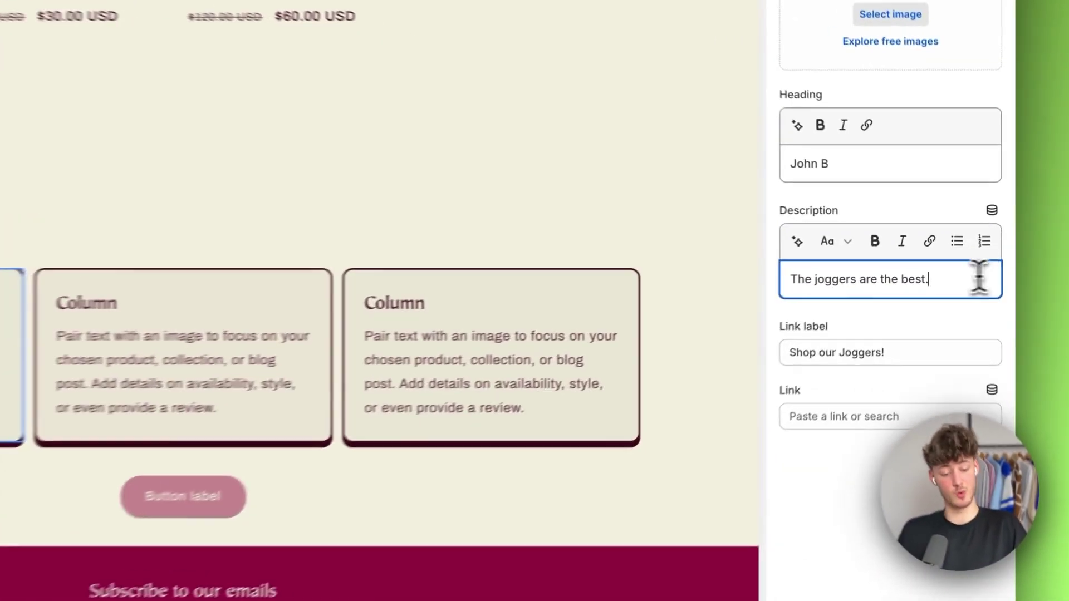
pyautogui.moveTo(980, 273); pyautogui.dragTo(874, 273)
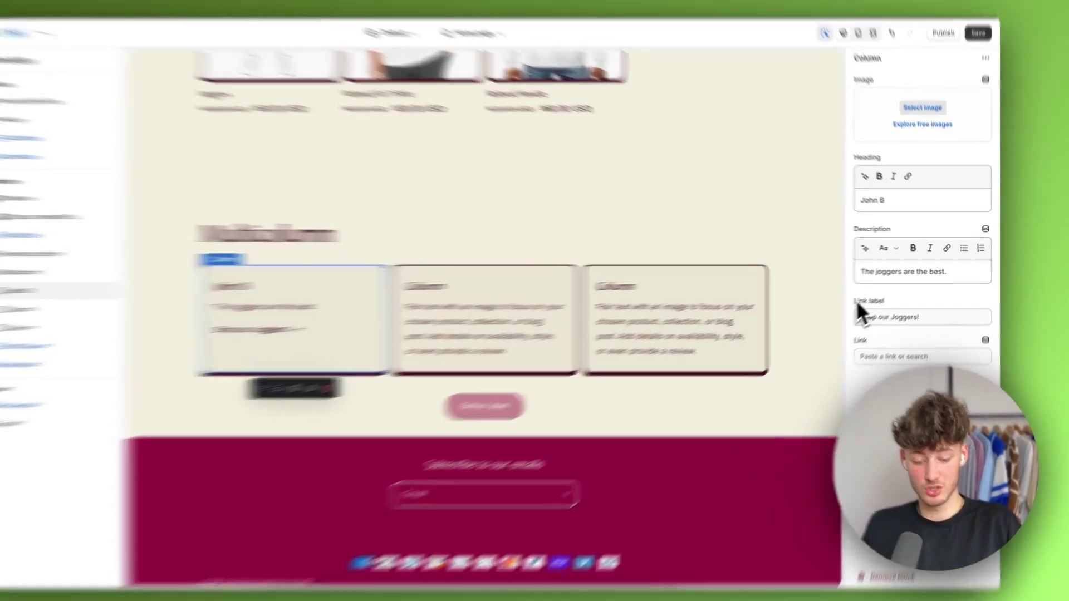
# - Link the first column to the Joggers product
pyautogui.doubleClick(874, 299)
pyautogui.click(853, 312)
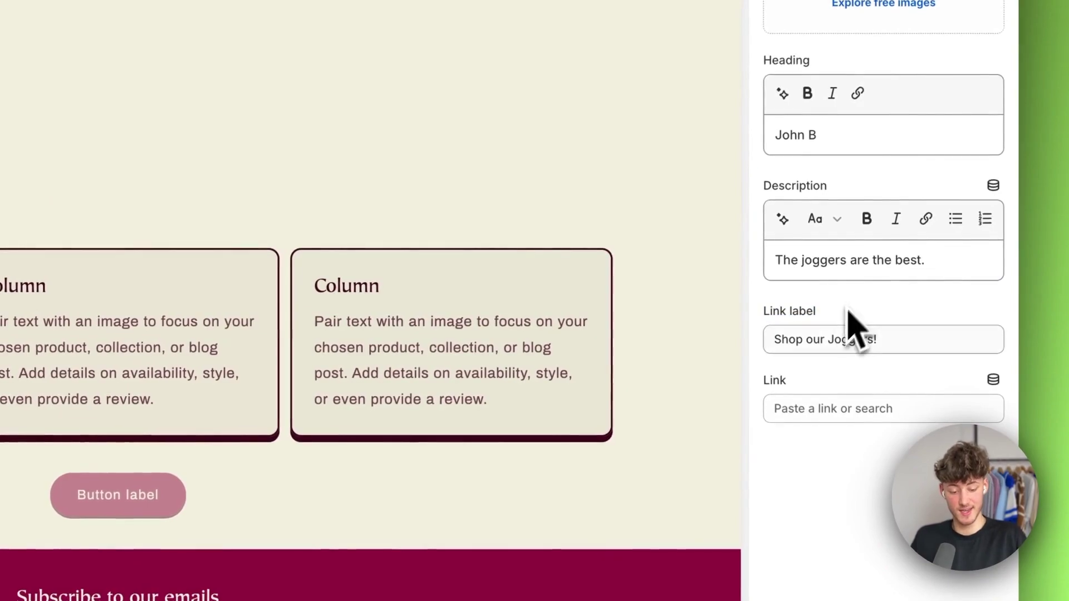
pyautogui.click(829, 400)
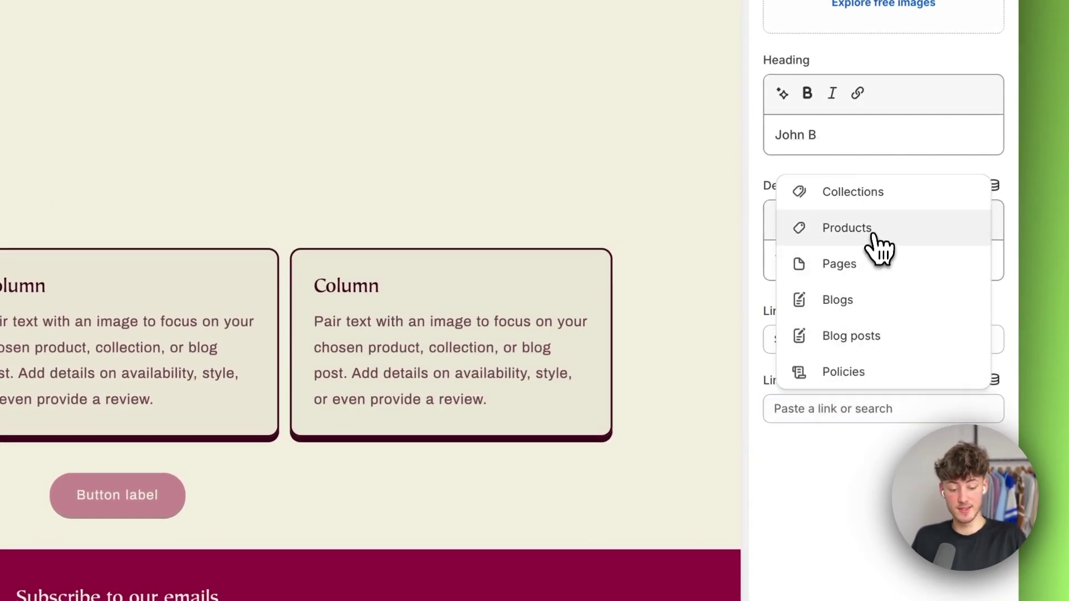
pyautogui.click(872, 229)
pyautogui.click(869, 303)
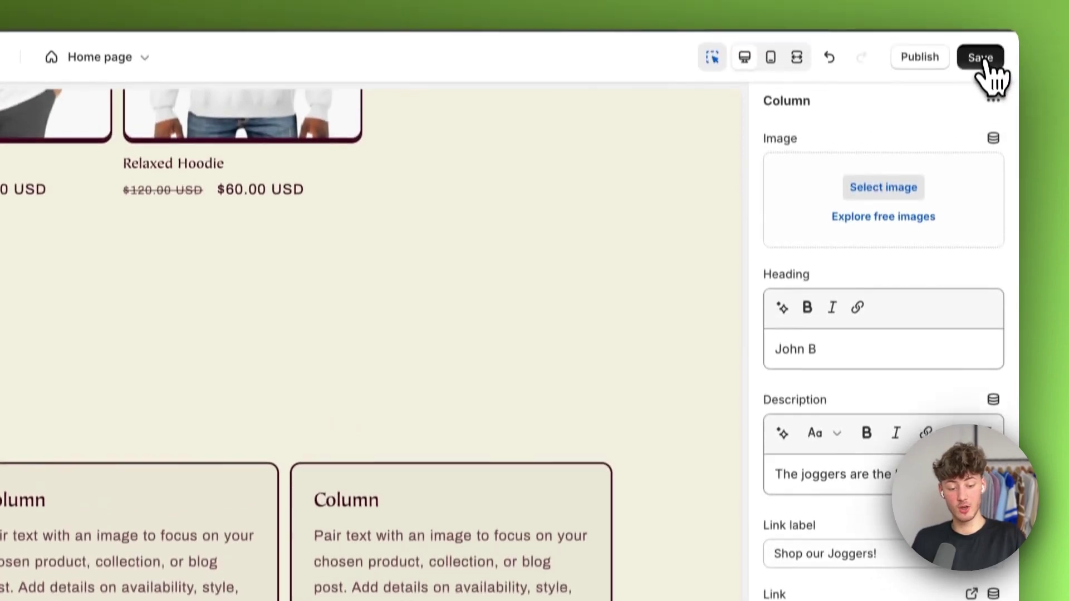
# - Save the homepage and verify the column link opens the Joggers product page
pyautogui.click(984, 60)
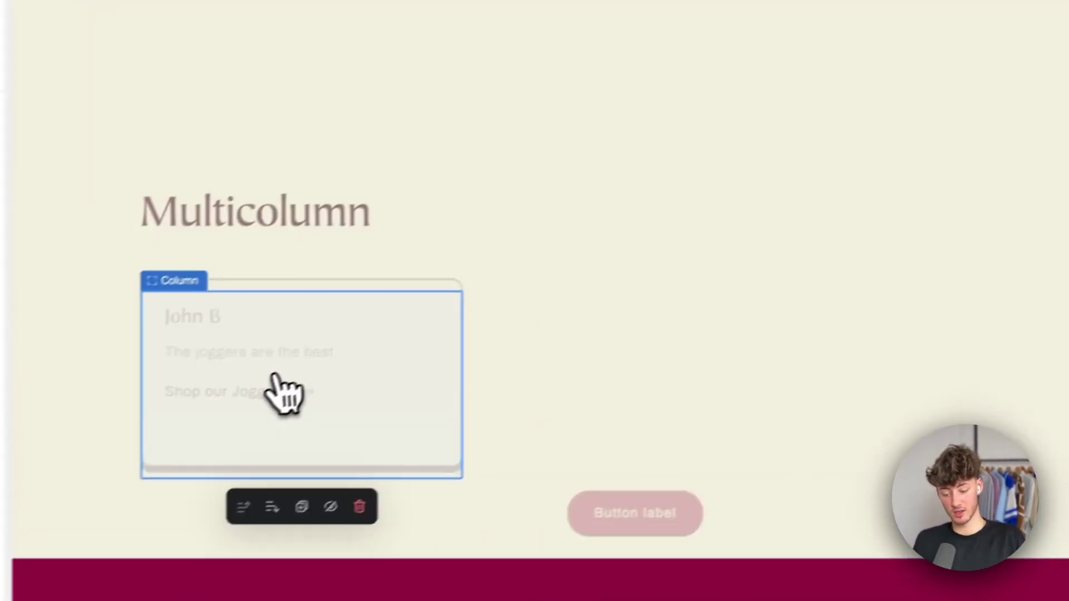
pyautogui.moveTo(306, 377); pyautogui.dragTo(310, 370)
pyautogui.click(310, 370)
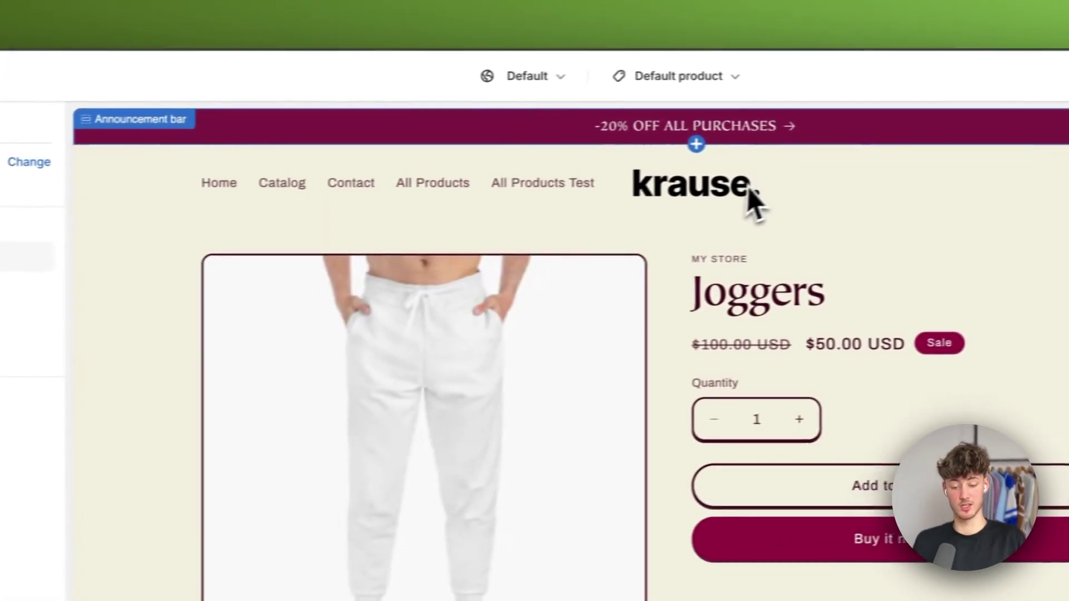
pyautogui.click(289, 185)
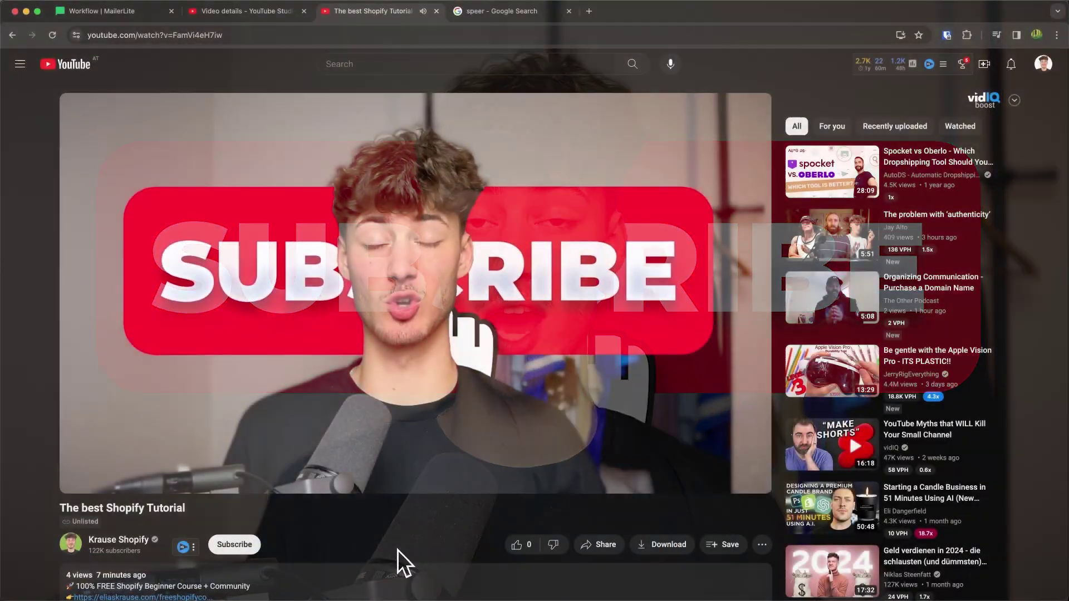
# - Scroll down to the comment promoting the free Shopify Beginner Course link
pyautogui.scroll(-5, 401, 562)
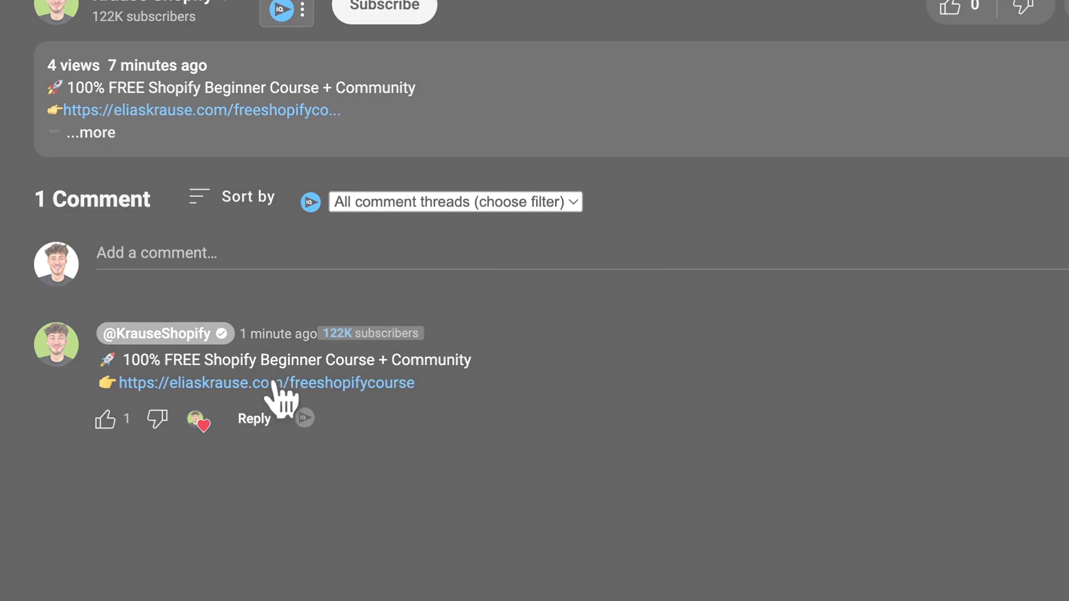